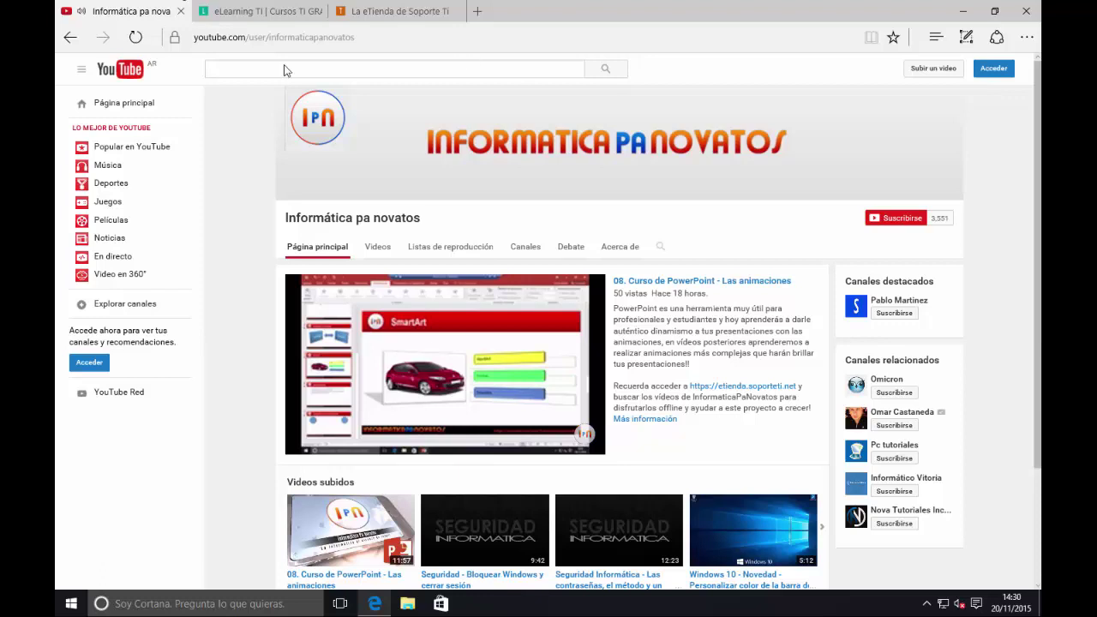
# Minimize the Edge window showing the YouTube channel page
pyautogui.click(959, 10)
# Launch PowerPoint and insert a new slide after slide 7, the animations slide
pyautogui.doubleClick(87, 195)
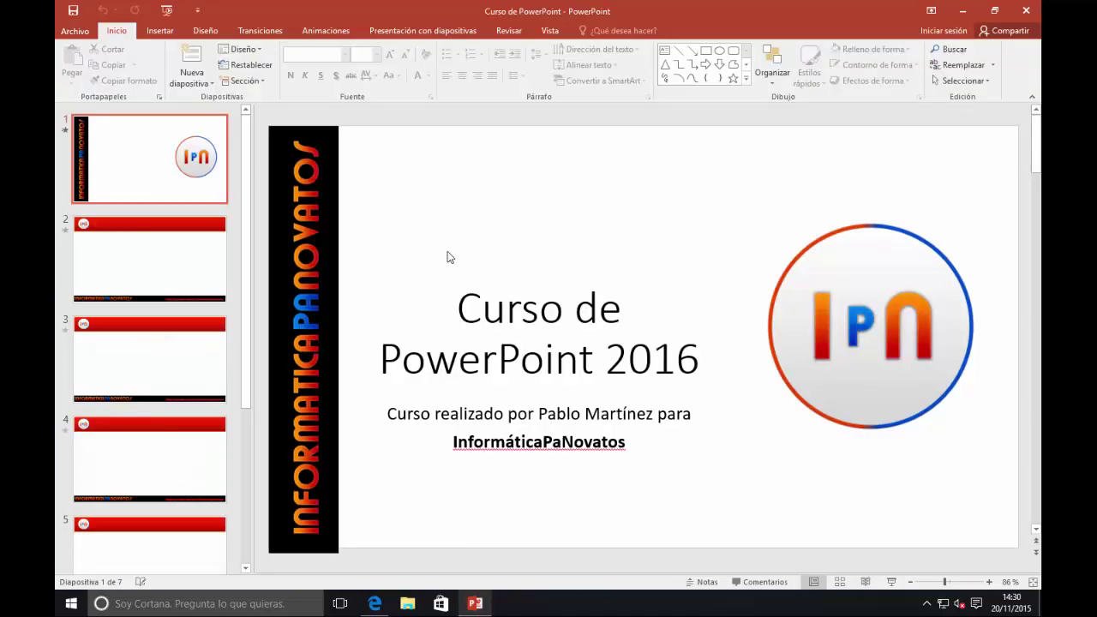
pyautogui.scroll(-3, 221, 417)
pyautogui.scroll(-2, 221, 416)
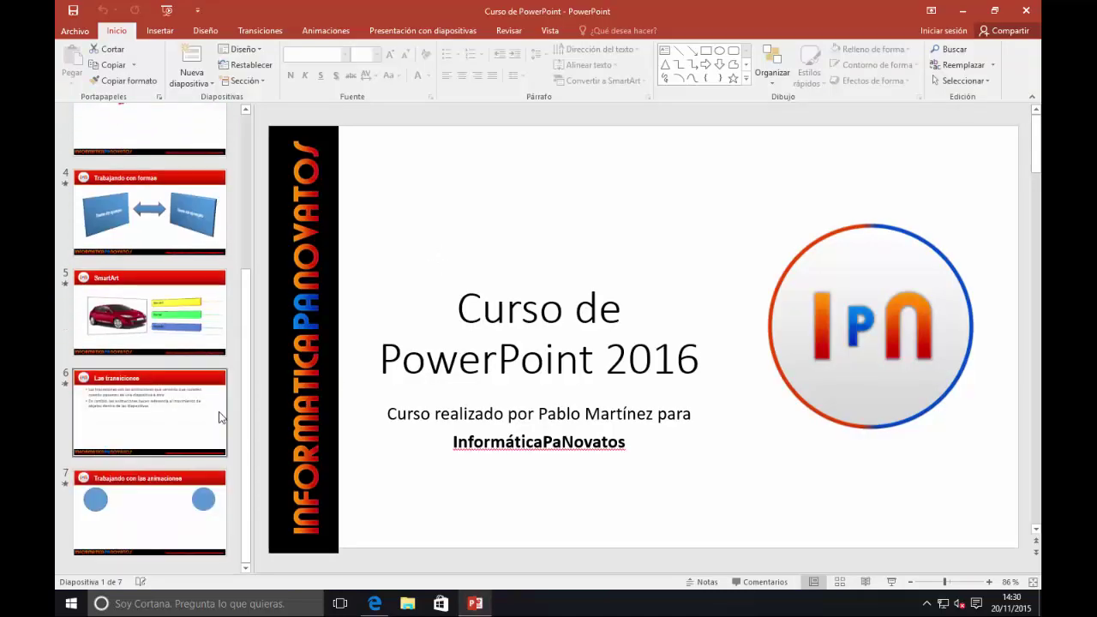
pyautogui.click(197, 551)
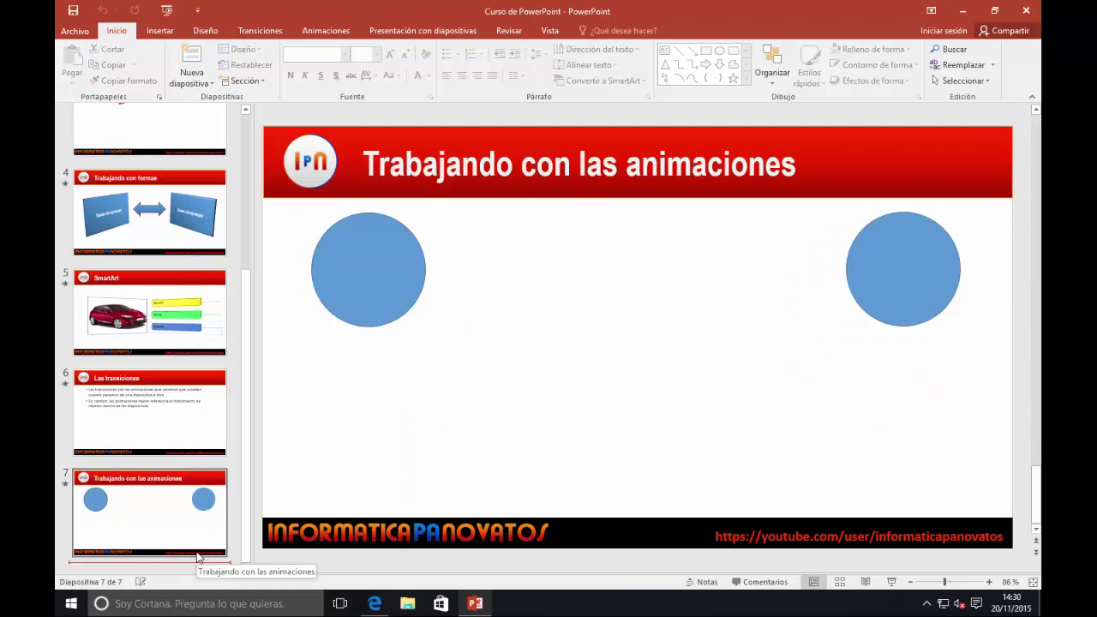
pyautogui.rightClick(149, 569)
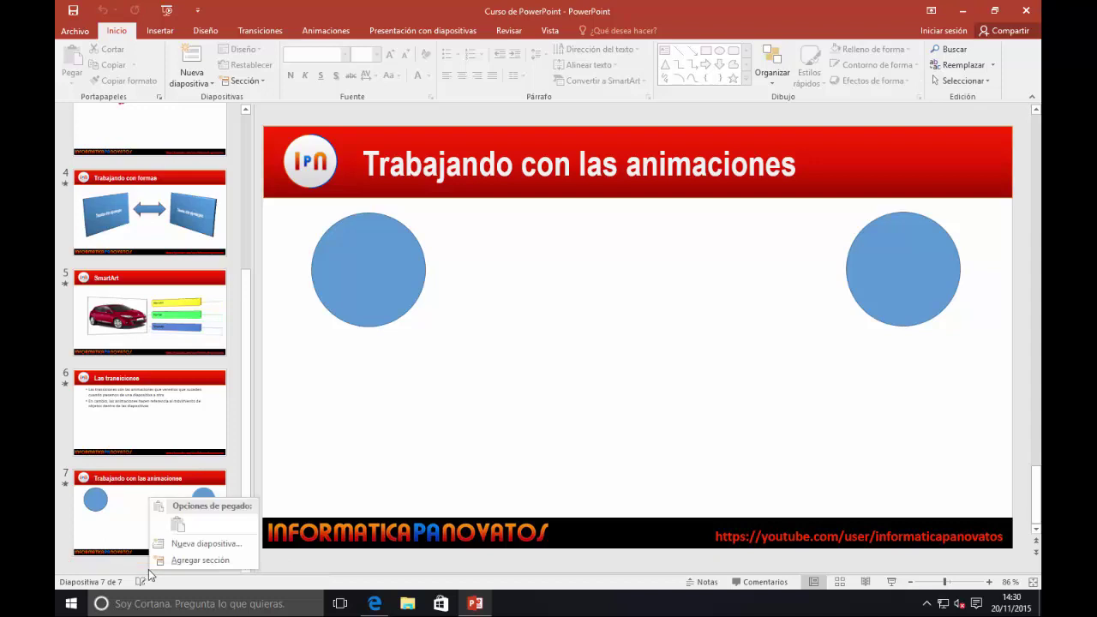
pyautogui.click(189, 544)
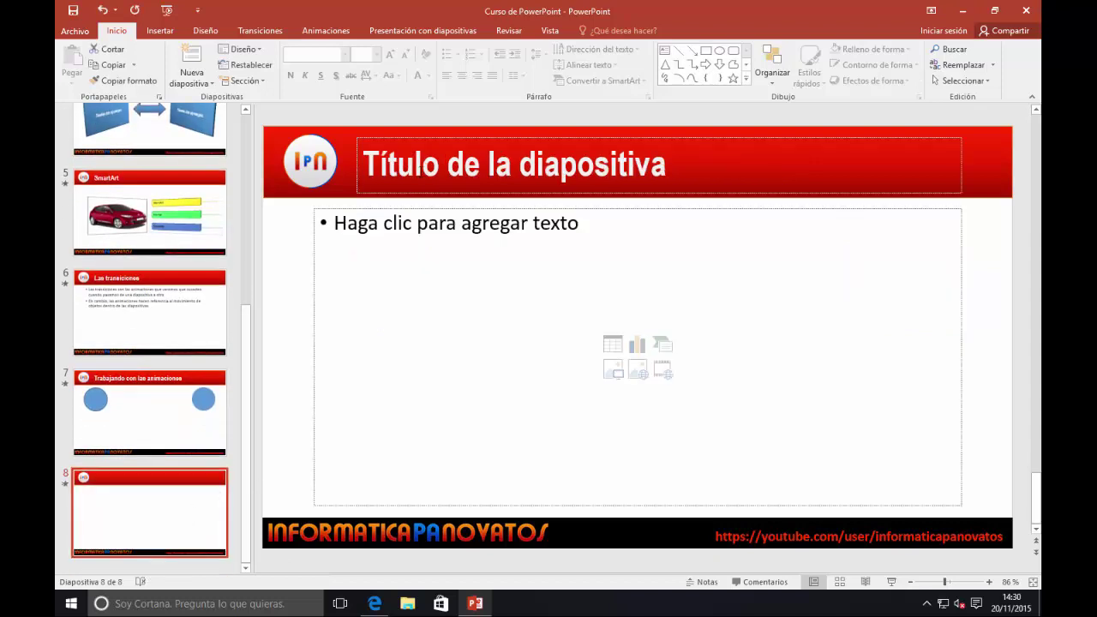
# Title the new slide 'Animaciones OCULTAS!!!' and place the cursor in its body
pyautogui.click(420, 169)
pyautogui.write('Animaci')
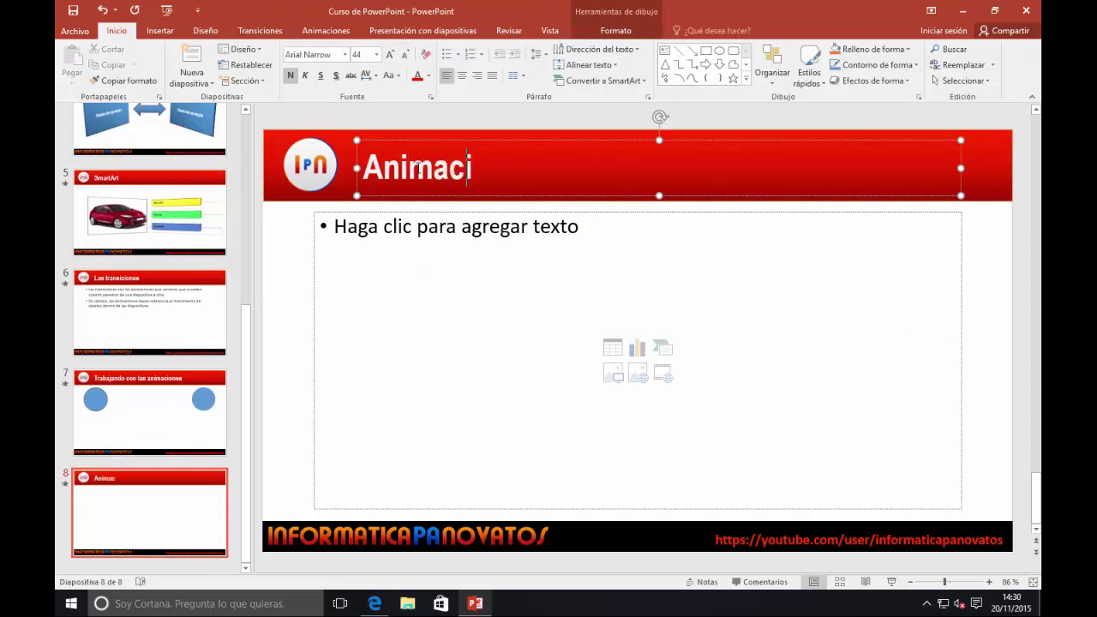
pyautogui.write('ones OCULTA')
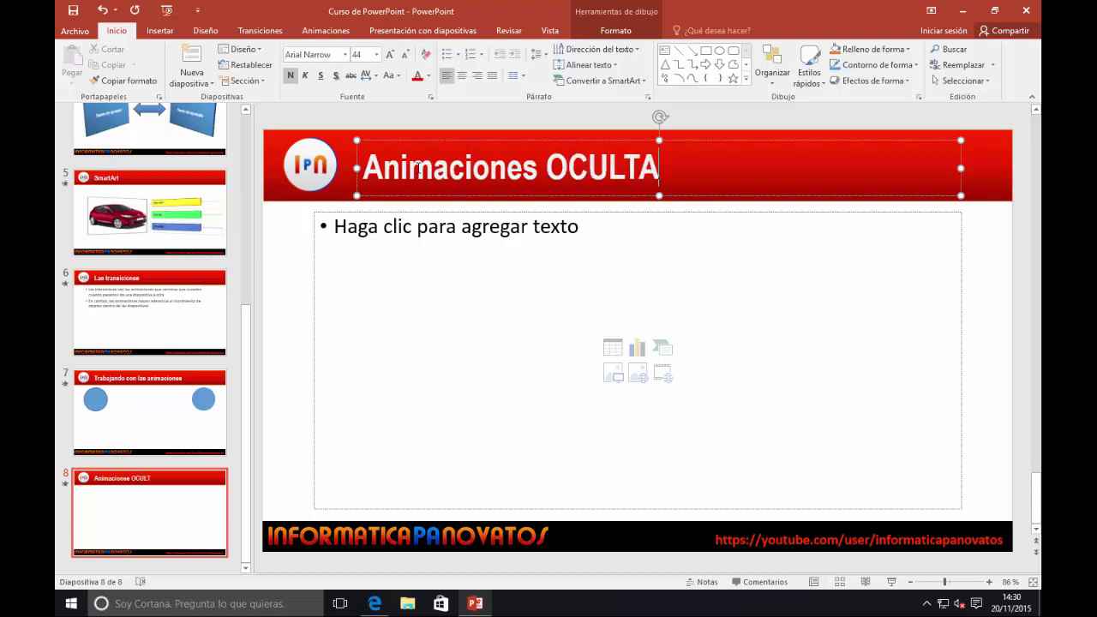
pyautogui.write('S!!!')
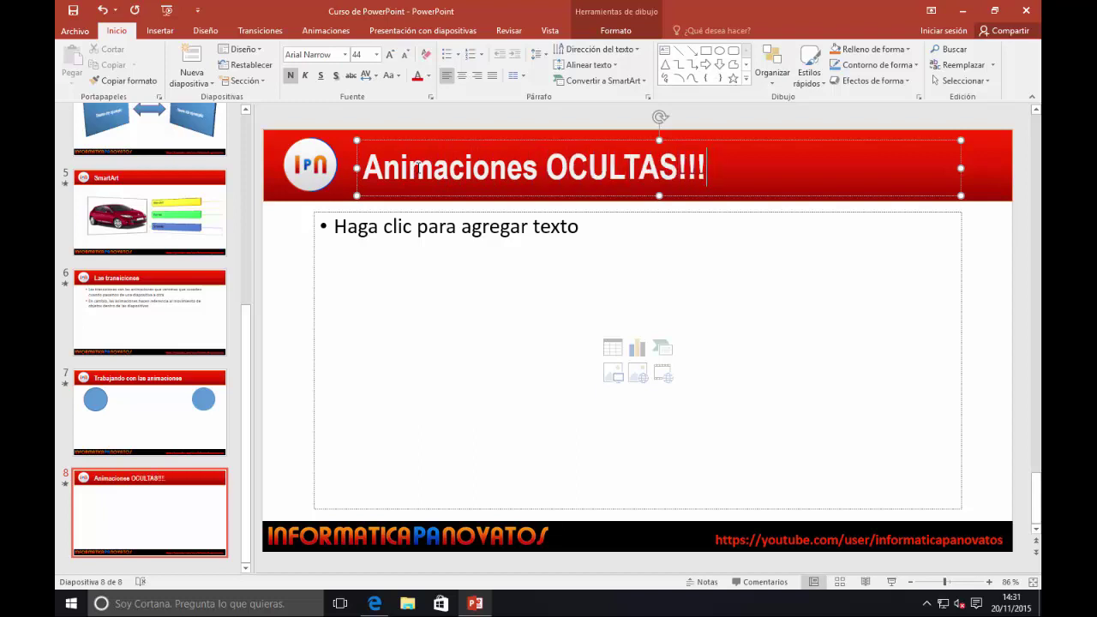
pyautogui.click(492, 235)
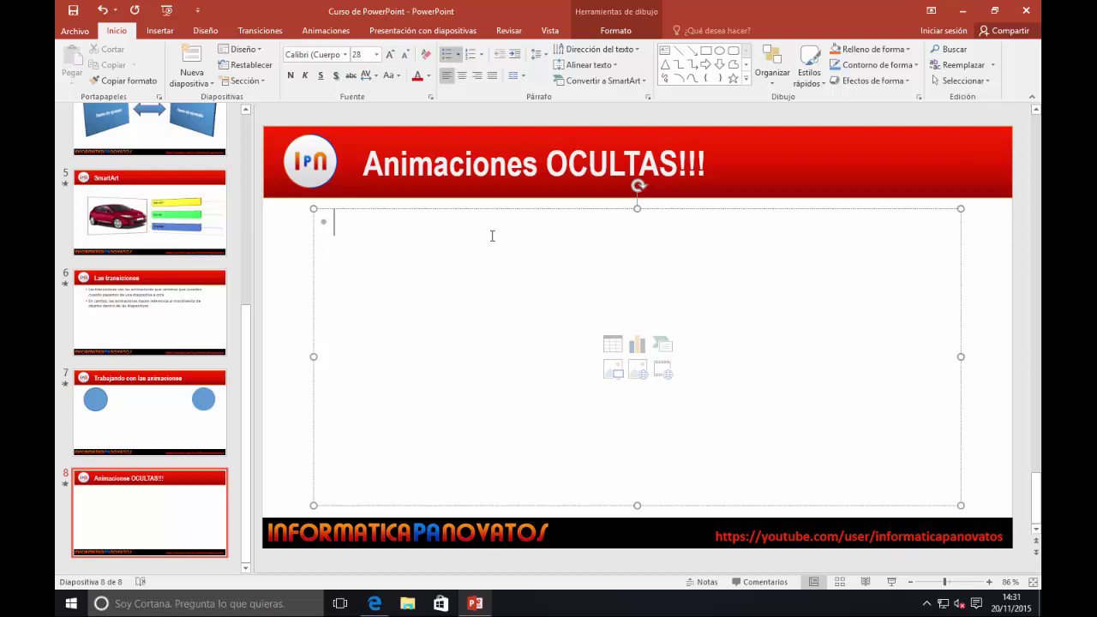
# Expand the full animation effects gallery on the Animaciones tab for slide 8
pyautogui.click(304, 32)
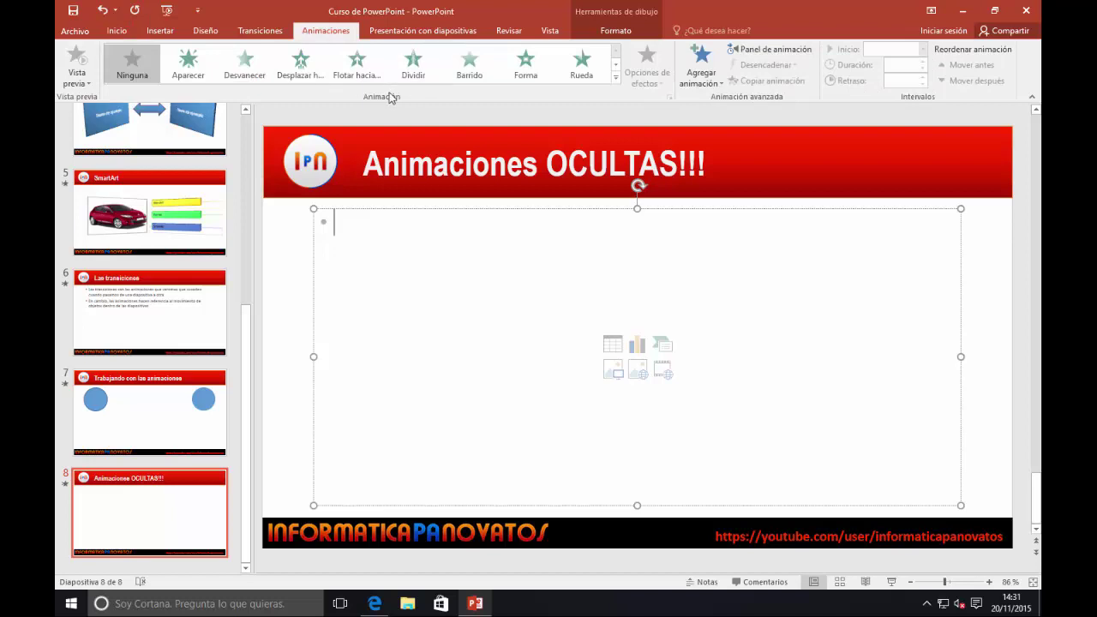
pyautogui.click(615, 77)
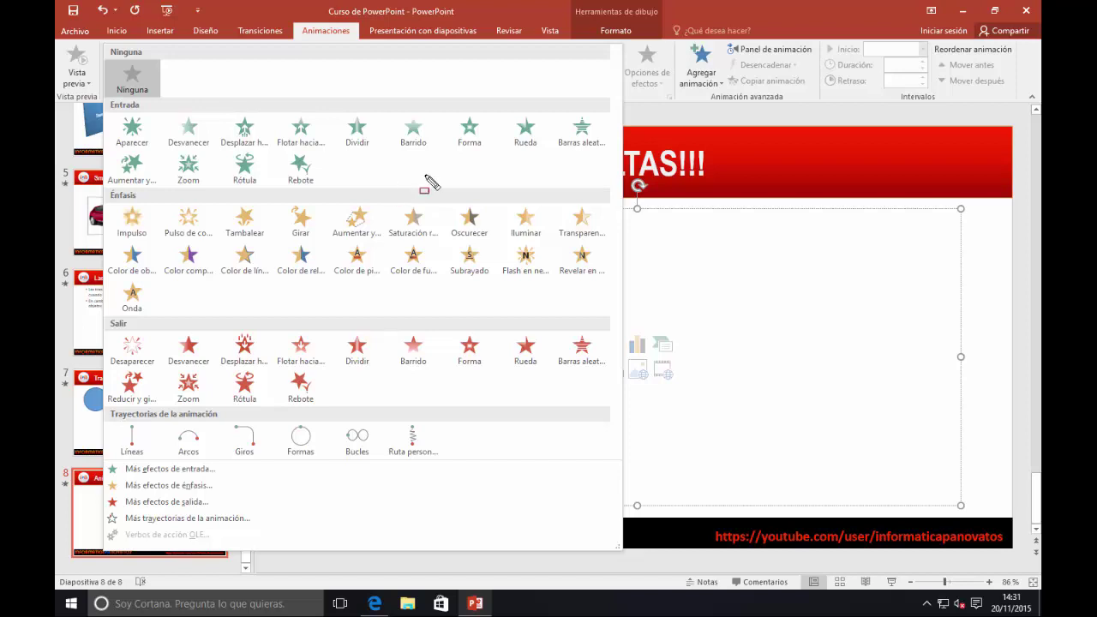
pyautogui.moveTo(101, 464); pyautogui.dragTo(340, 530)
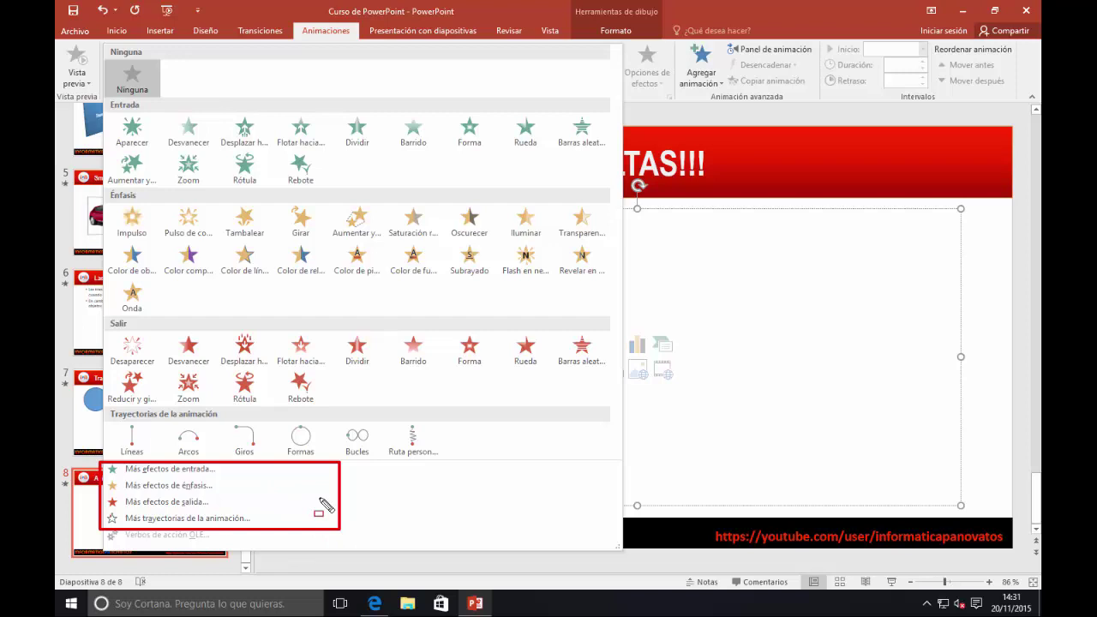
pyautogui.press('Escape')
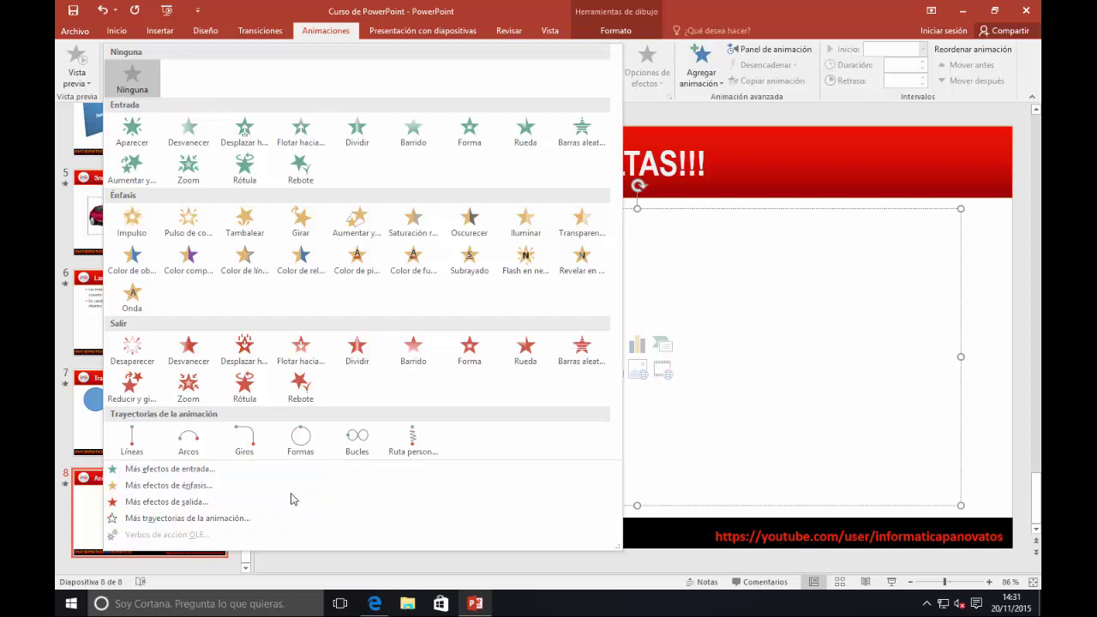
pyautogui.click(169, 469)
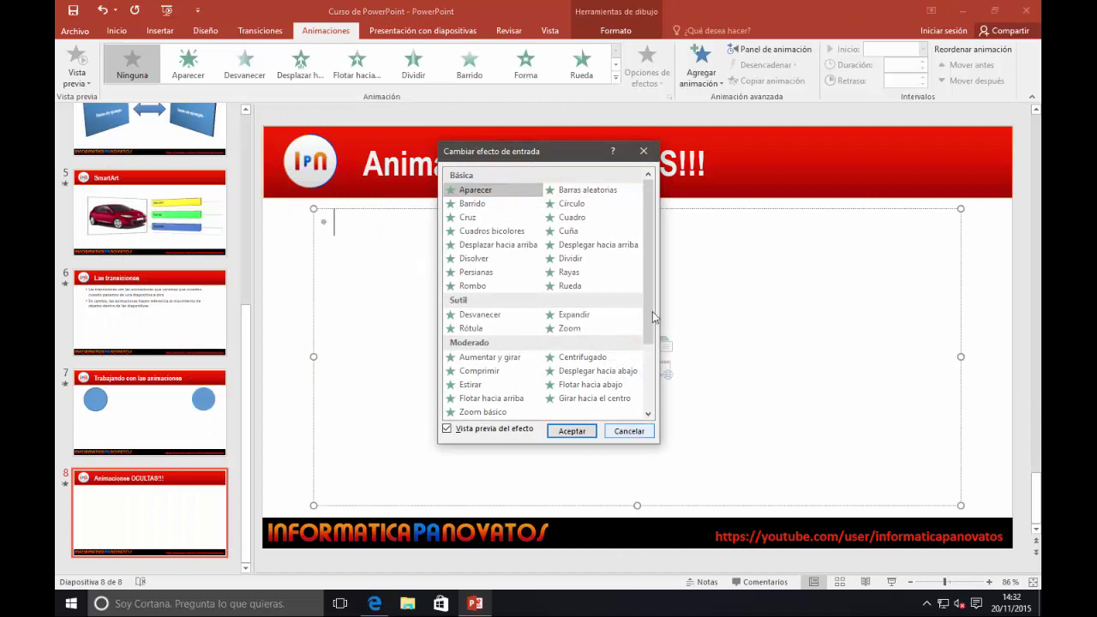
pyautogui.scroll(-1, 652, 381)
pyautogui.scroll(-1, 651, 382)
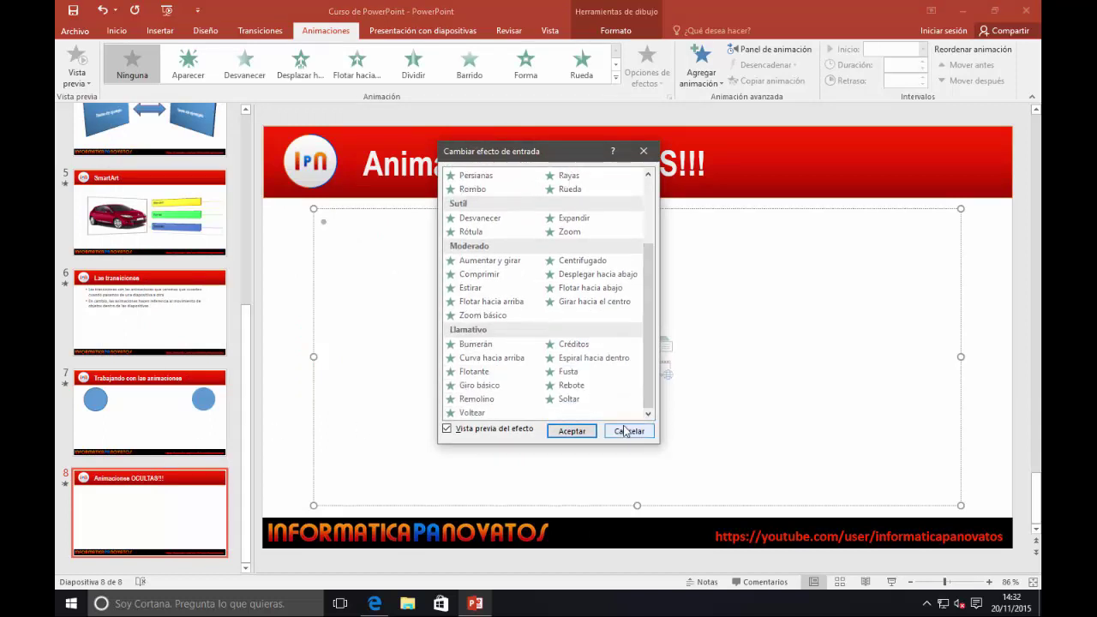
pyautogui.moveTo(653, 341); pyautogui.dragTo(653, 258)
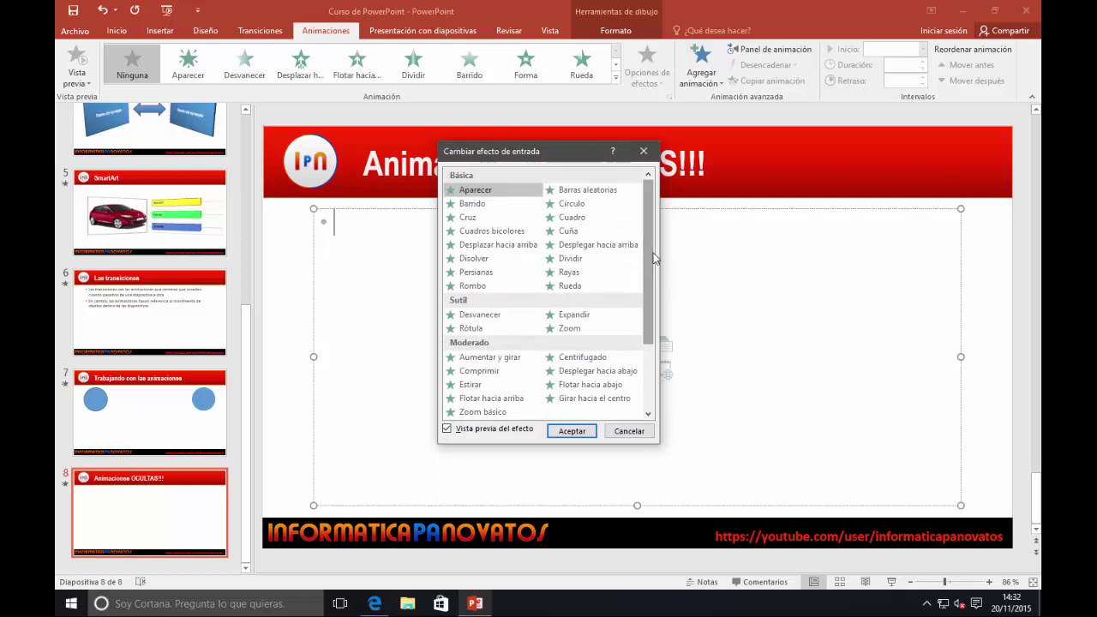
pyautogui.click(642, 151)
pyautogui.click(616, 78)
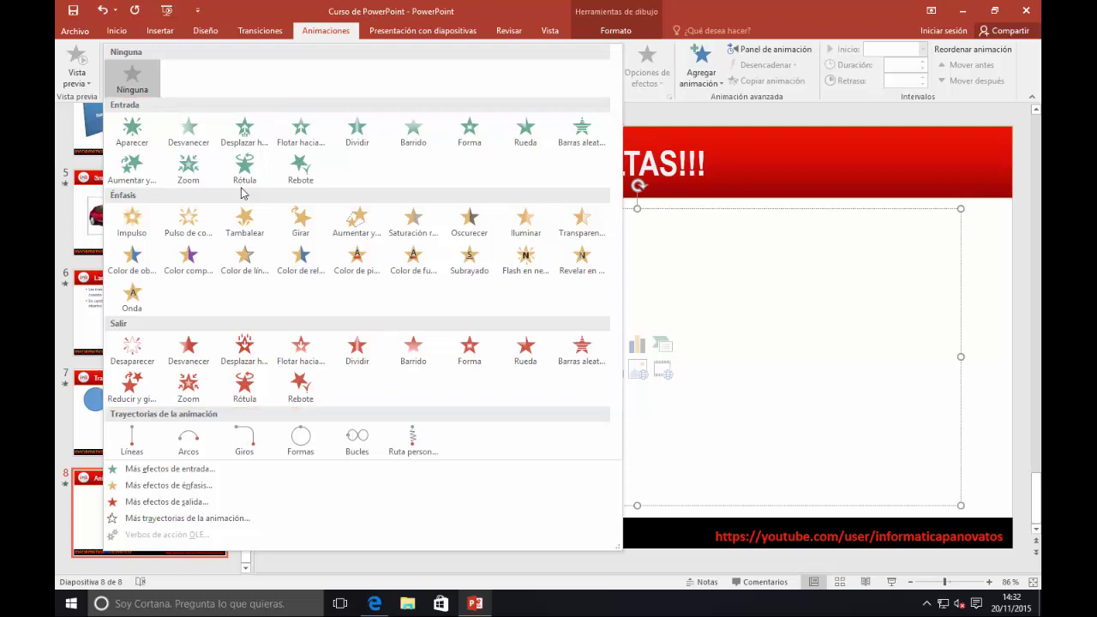
pyautogui.click(739, 360)
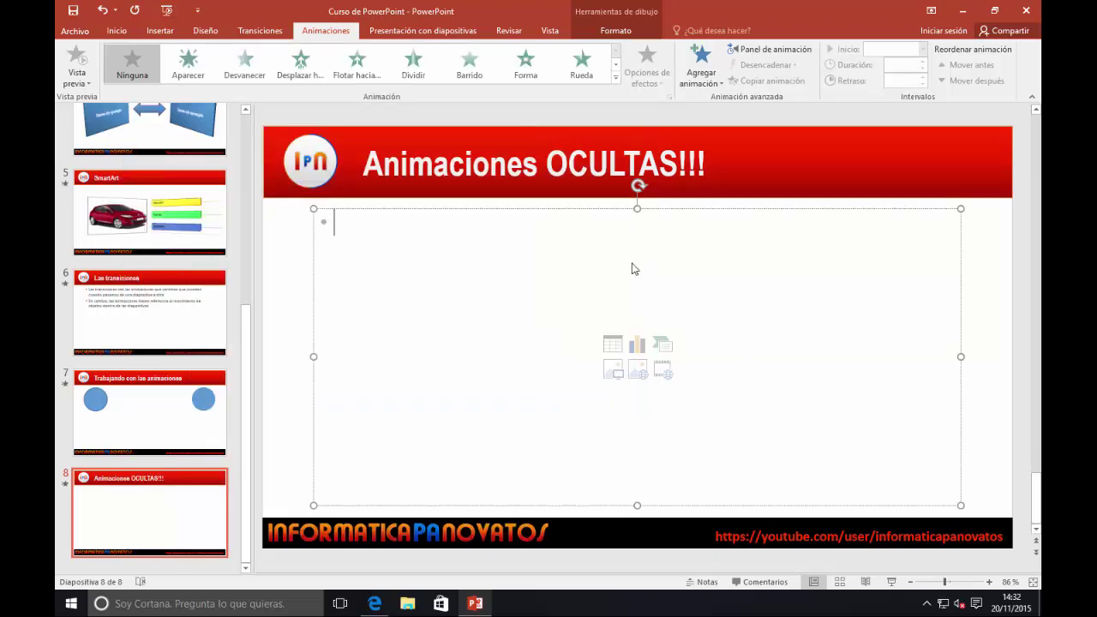
# Type the first three body lines, from 'Yo voy a escribir aquí un texto' to '…que tiene el PowerPoint'
pyautogui.write('Yo voy a escribir aquí un texto')
pyautogui.press('Return')
pyautogui.write('De varias líneas para mostrar una de las')
pyautogui.press('Return')
pyautogui.write('a')
pyautogui.press('BackSpace')
pyautogui.write('Aniacio')
pyautogui.hotkey('shift', 'Home')
pyautogui.write('AnimacionesOCULTAS!!! que tiene el PowerPoint')
# Add the remaining lines, from 'Agradecería que te quedaras hasta el final del vídeo' to 'Y... BLA BLA BLA!'
pyautogui.press('Return')
pyautogui.write('Agradecería que ')
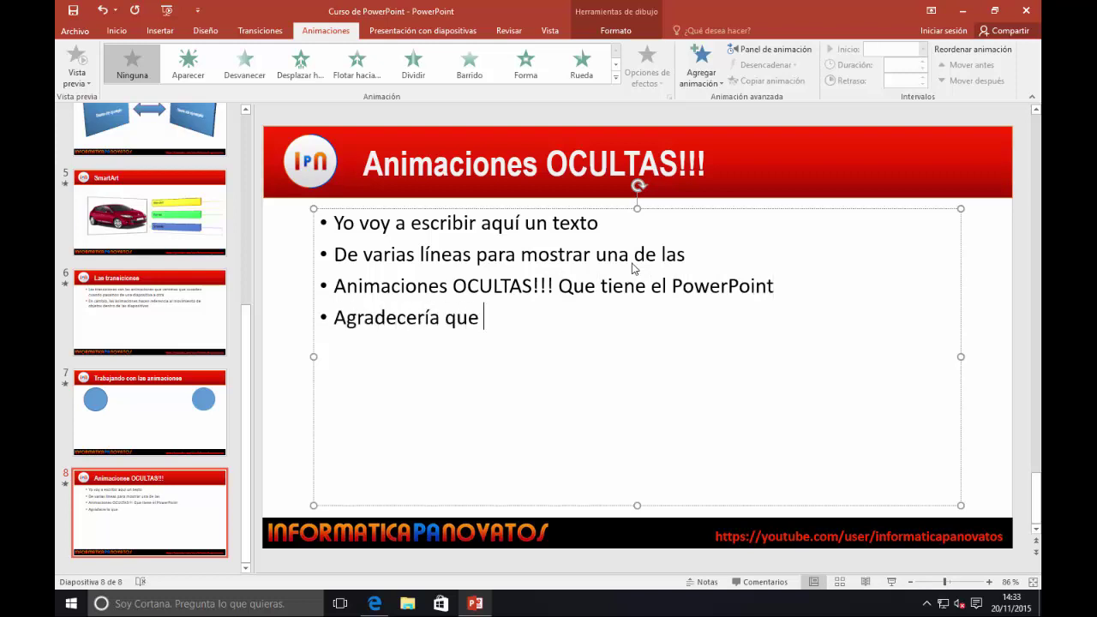
pyautogui.write('te quedaras hasta el final del vídeo')
pyautogui.press('Return')
pyautogui.write('Porque haré algunos a')
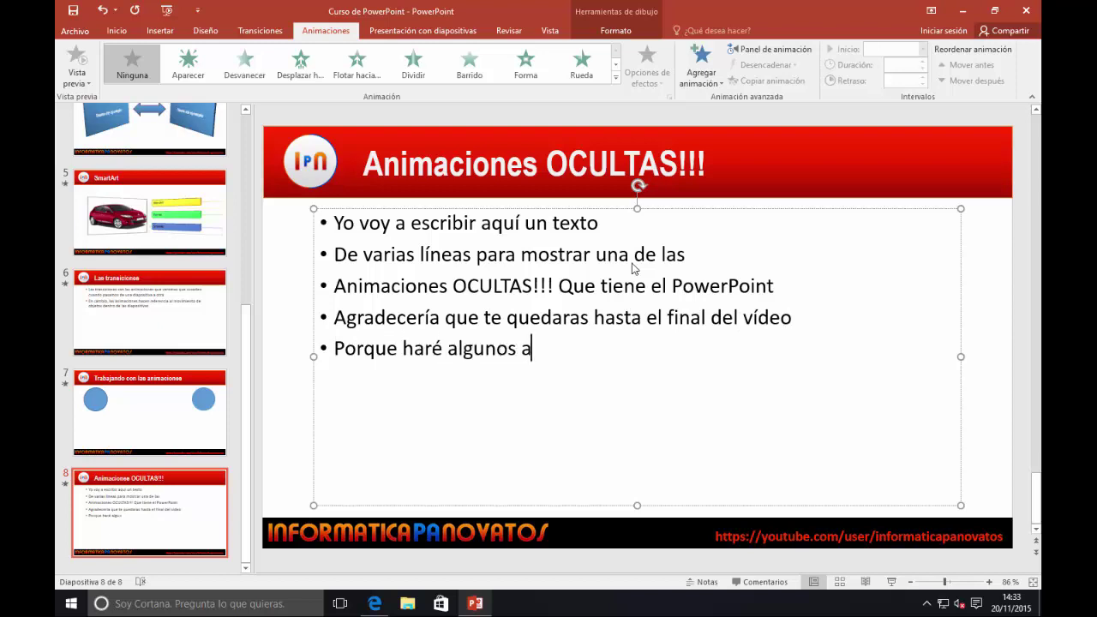
pyautogui.write('nuncios i,mpor')
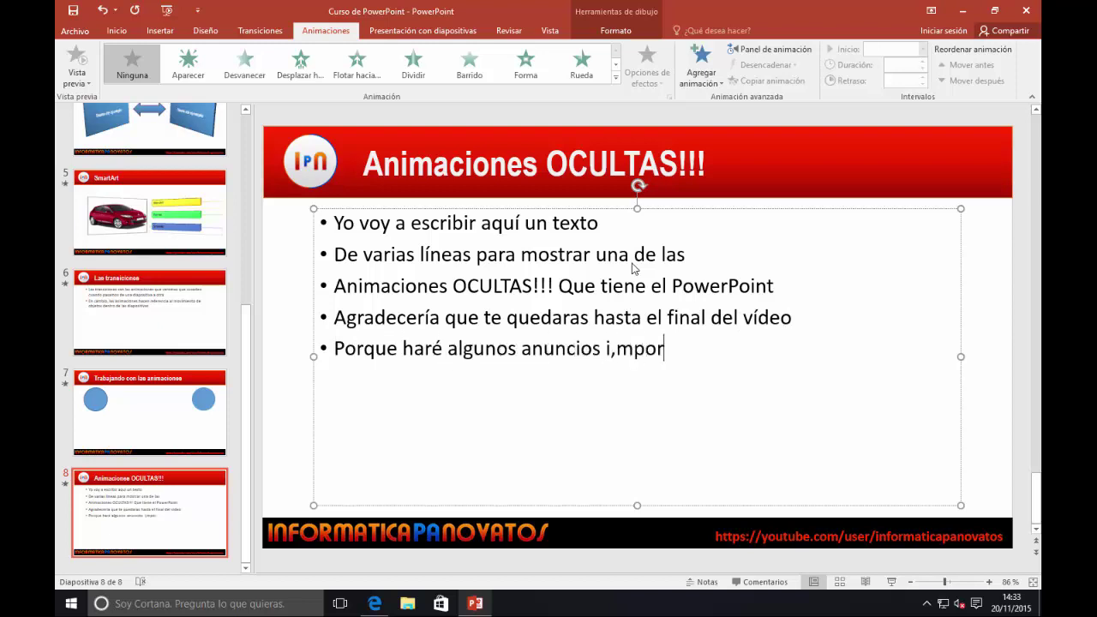
pyautogui.hotkey('ctrl', 'shift', 'Left')
pyautogui.hotkey('ctrl', 'shift', 'Left')
pyautogui.hotkey('ctrl', 'shift', 'Left')
pyautogui.write('port')
pyautogui.write('antes ')
pyautogui.write('Y siento escribir tan despacio pero')
pyautogui.press('Return')
pyautogui.write('Es que no me da la mano pa más!!!')
pyautogui.press('Return')
pyautogui.write('Y... BLA BLA BLA!ª!!')
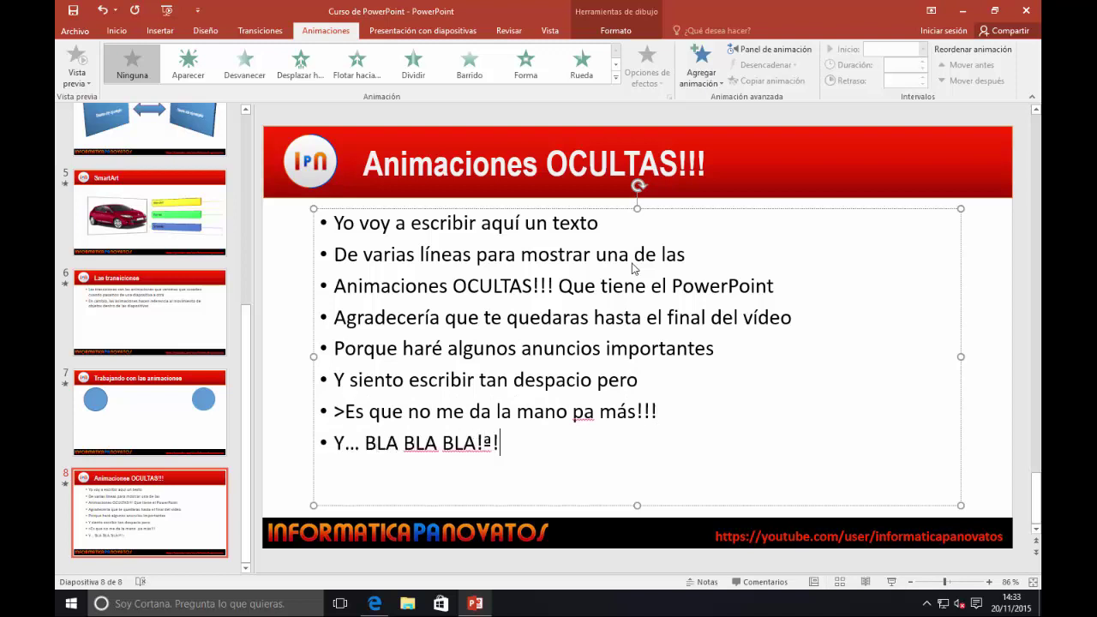
pyautogui.press('BackSpace')
pyautogui.press('BackSpace')
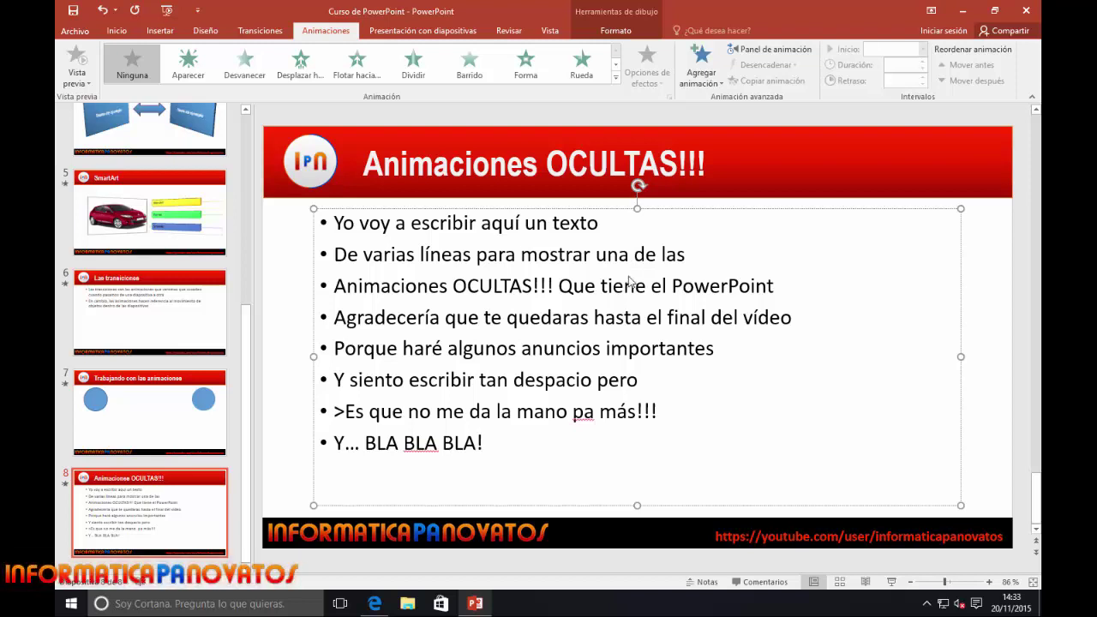
# Select all body lines, centre them and turn off their bullets
pyautogui.moveTo(507, 446); pyautogui.dragTo(301, 195)
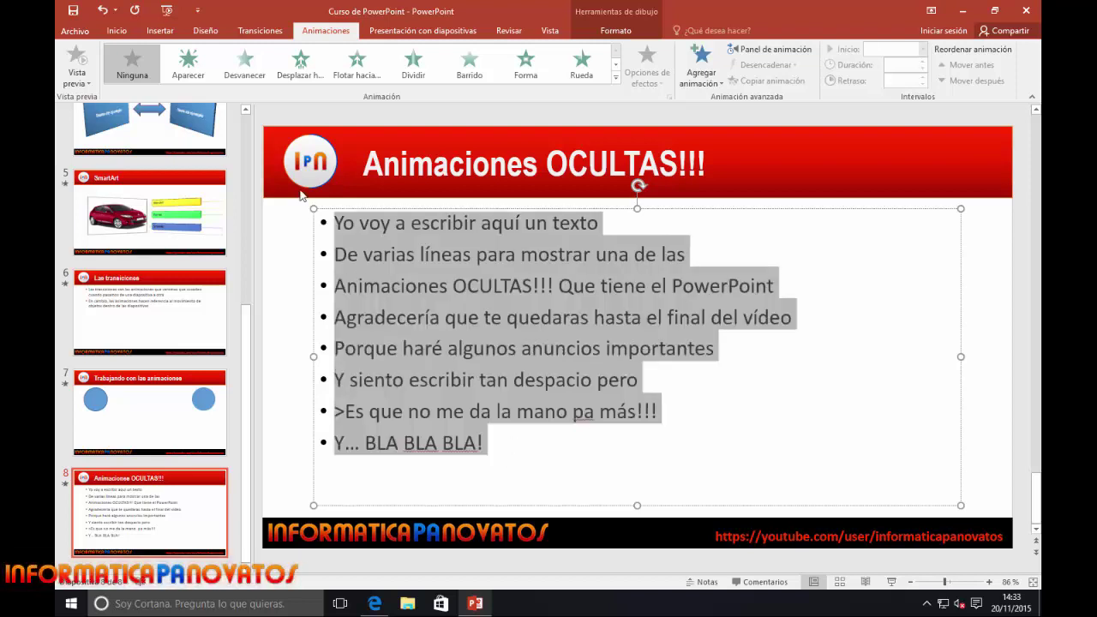
pyautogui.click(206, 32)
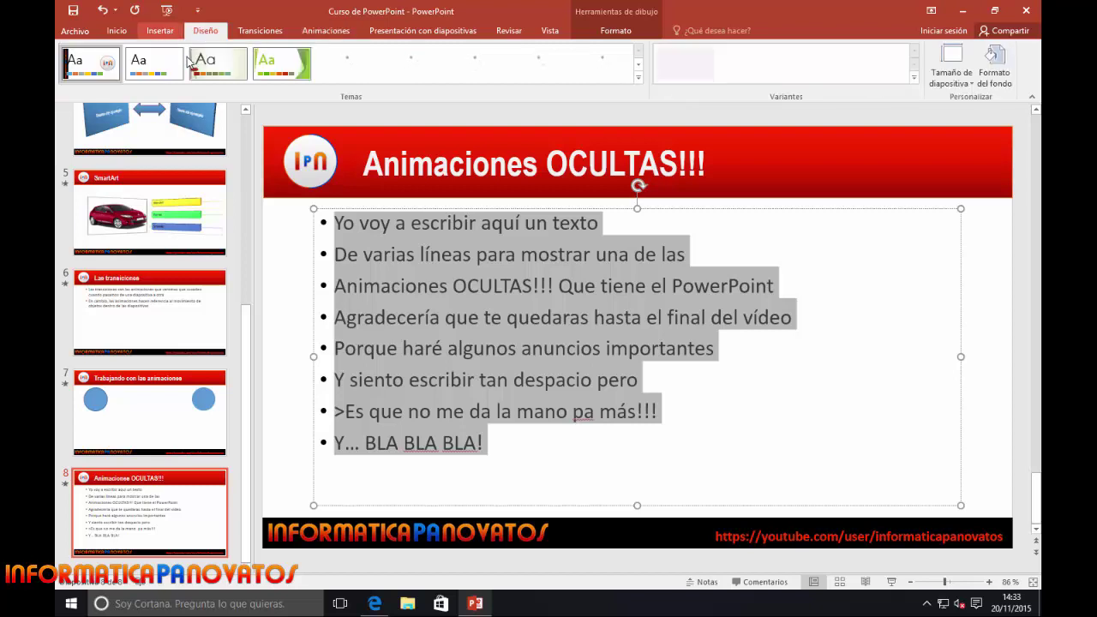
pyautogui.click(159, 31)
pyautogui.click(118, 31)
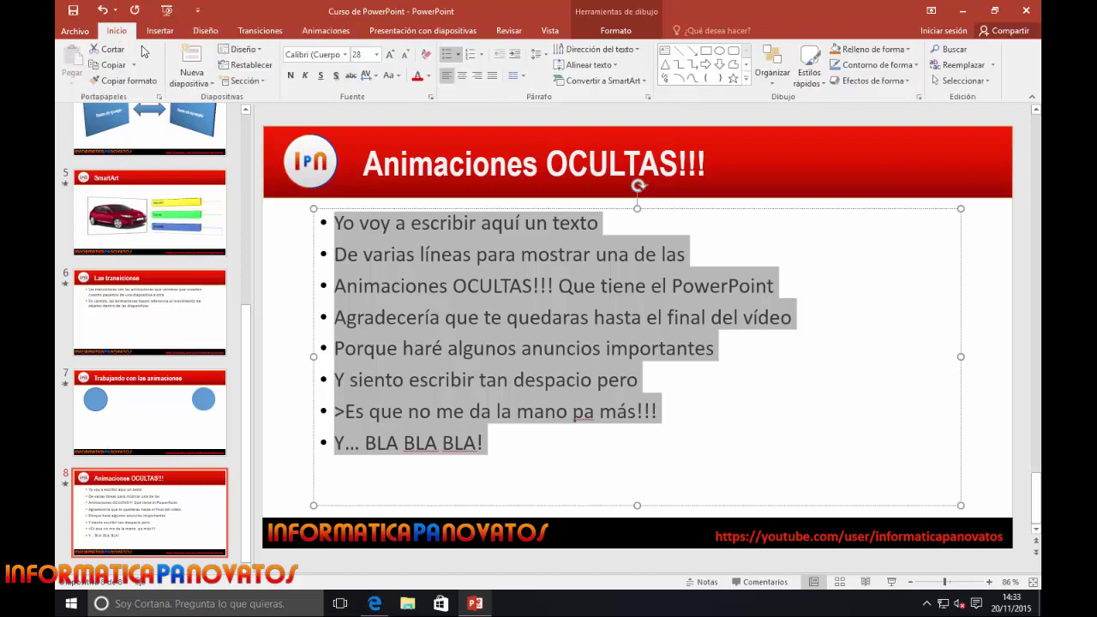
pyautogui.click(461, 73)
pyautogui.click(447, 54)
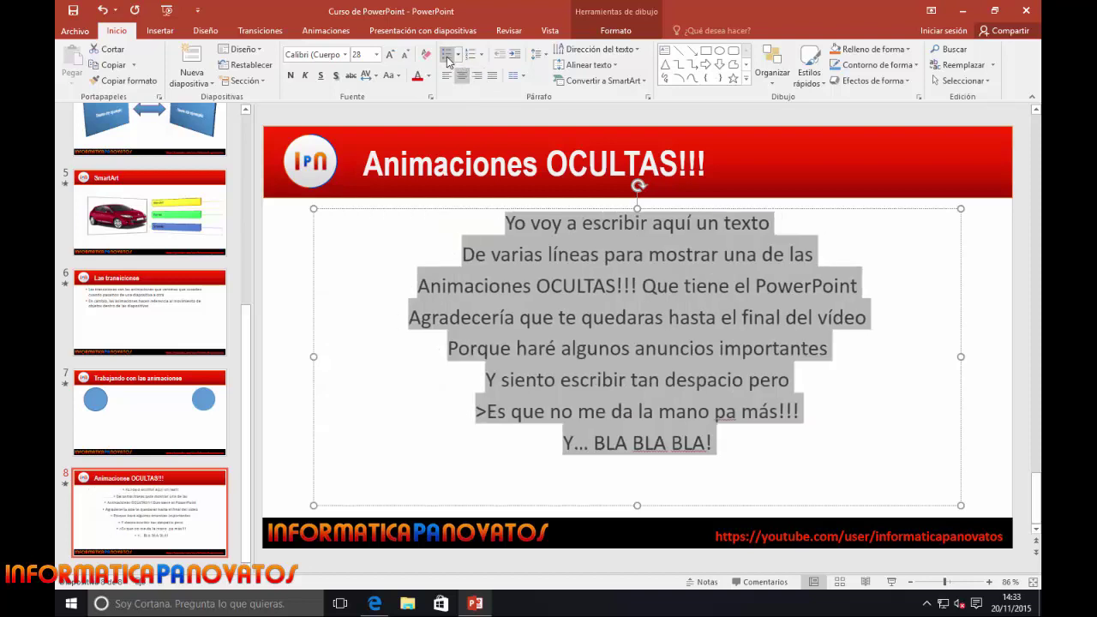
# Deselect to review the centred text, then reselect its text box under Animaciones
pyautogui.click(643, 216)
pyautogui.click(637, 372)
pyautogui.click(500, 235)
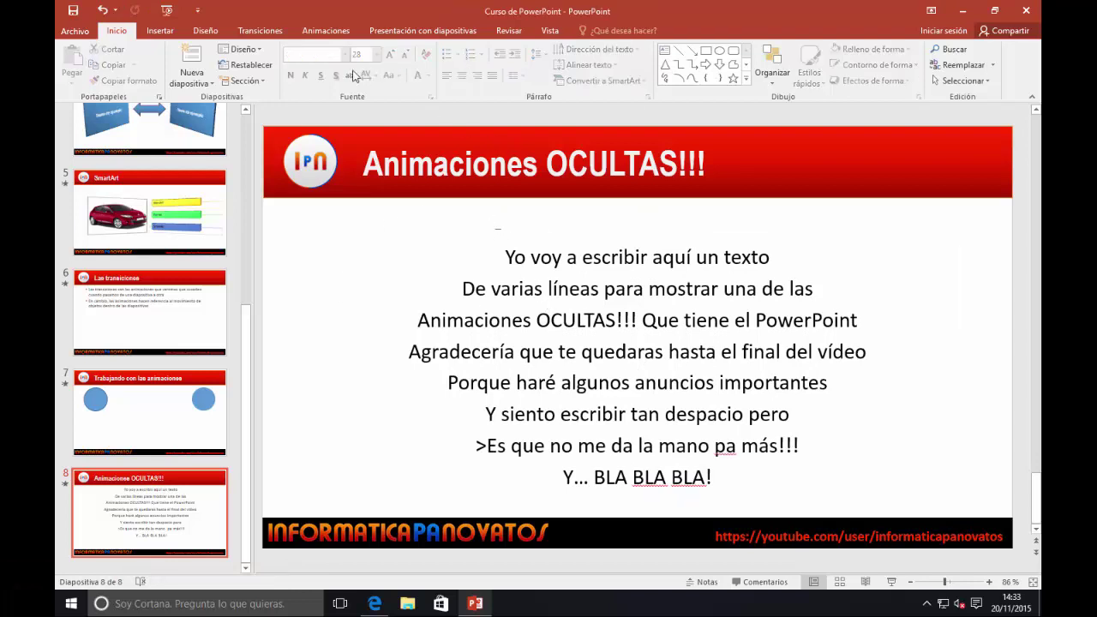
pyautogui.click(326, 31)
pyautogui.click(531, 259)
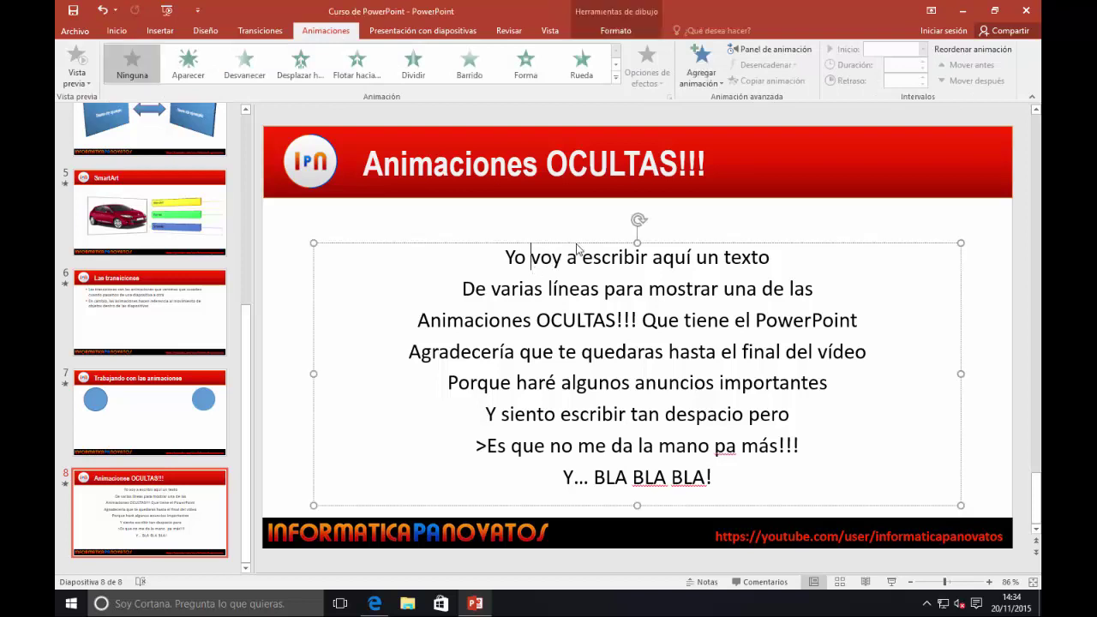
# Apply the Créditos effect from Más efectos de entrada to the text box
pyautogui.click(614, 77)
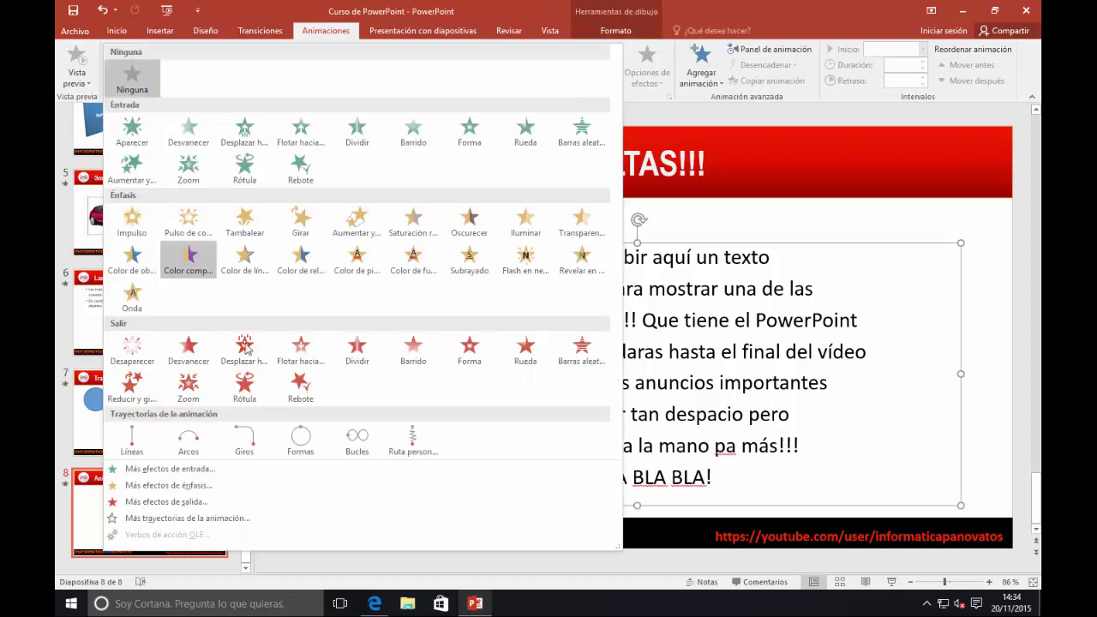
pyautogui.click(161, 470)
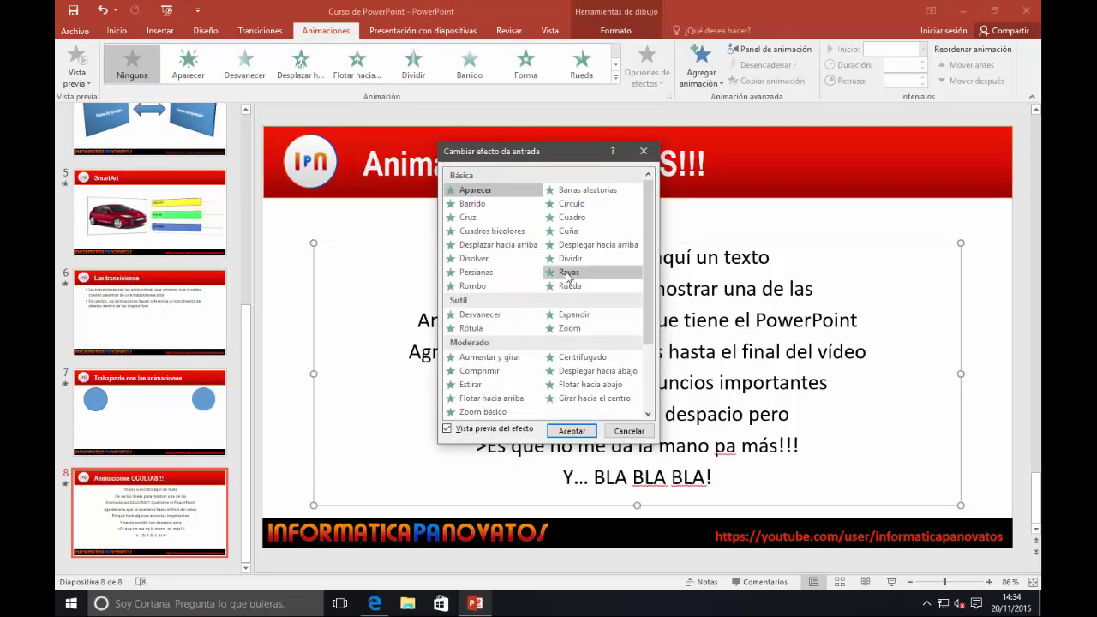
pyautogui.scroll(-2, 567, 278)
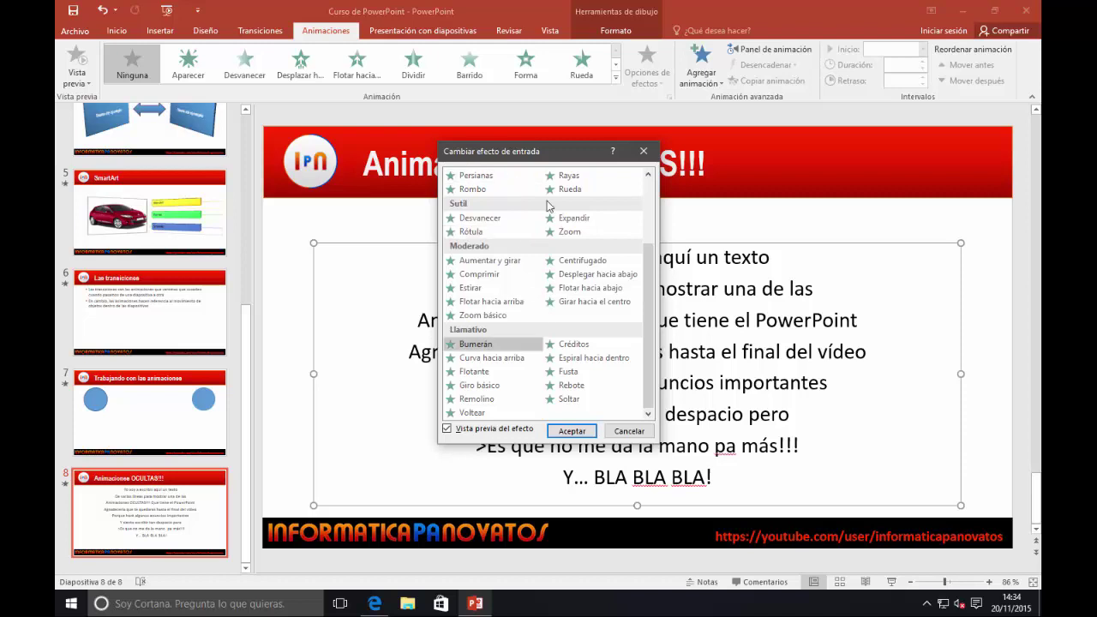
pyautogui.click(533, 287)
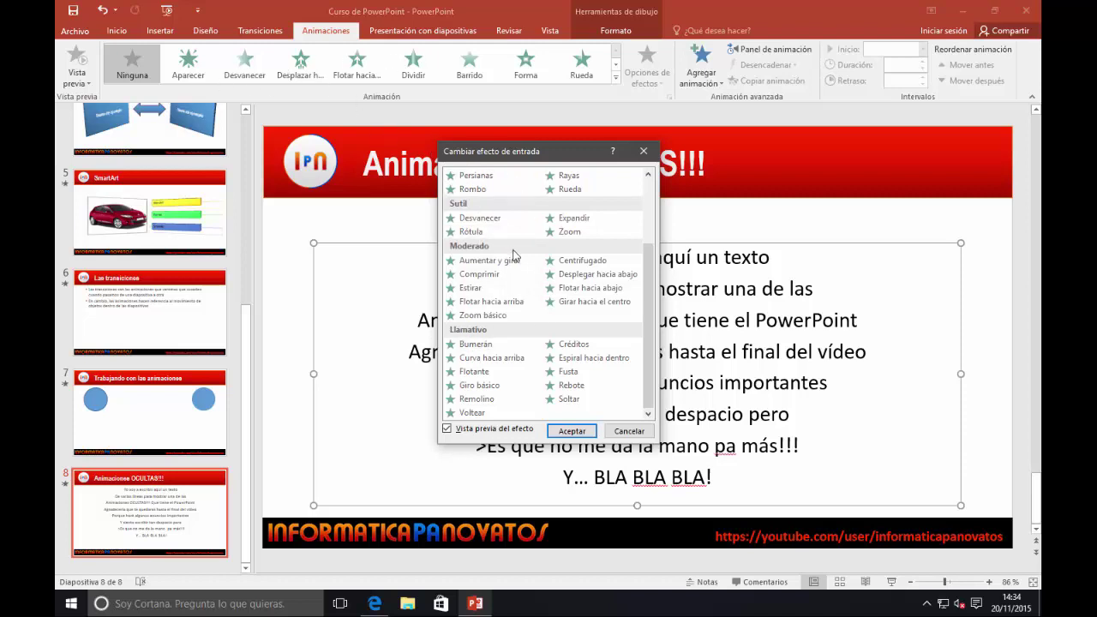
pyautogui.click(572, 343)
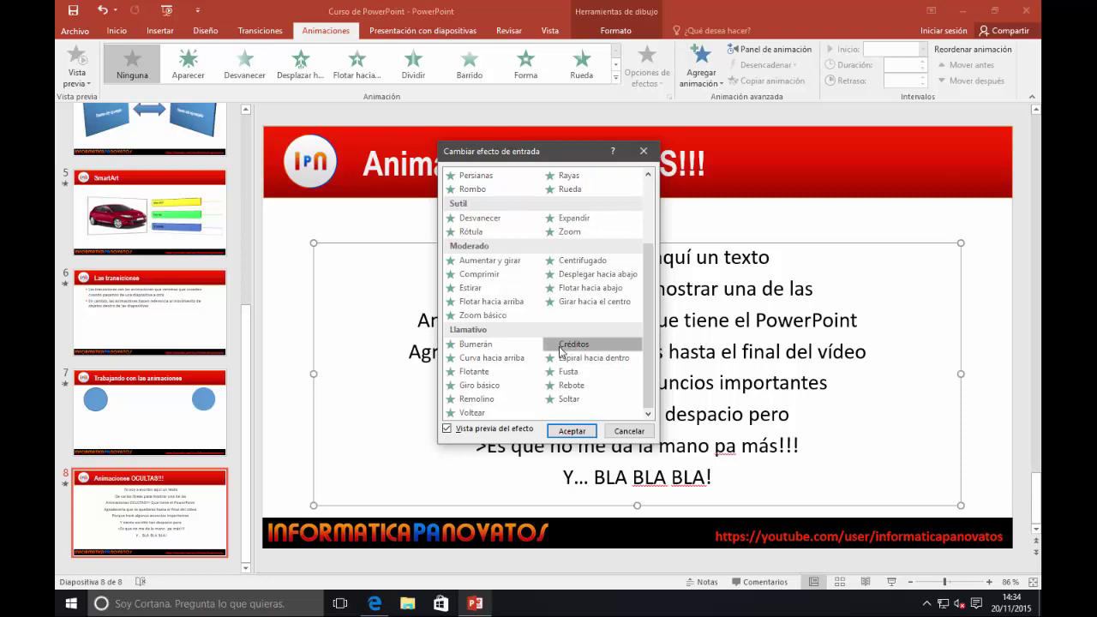
pyautogui.moveTo(587, 152); pyautogui.dragTo(288, 96)
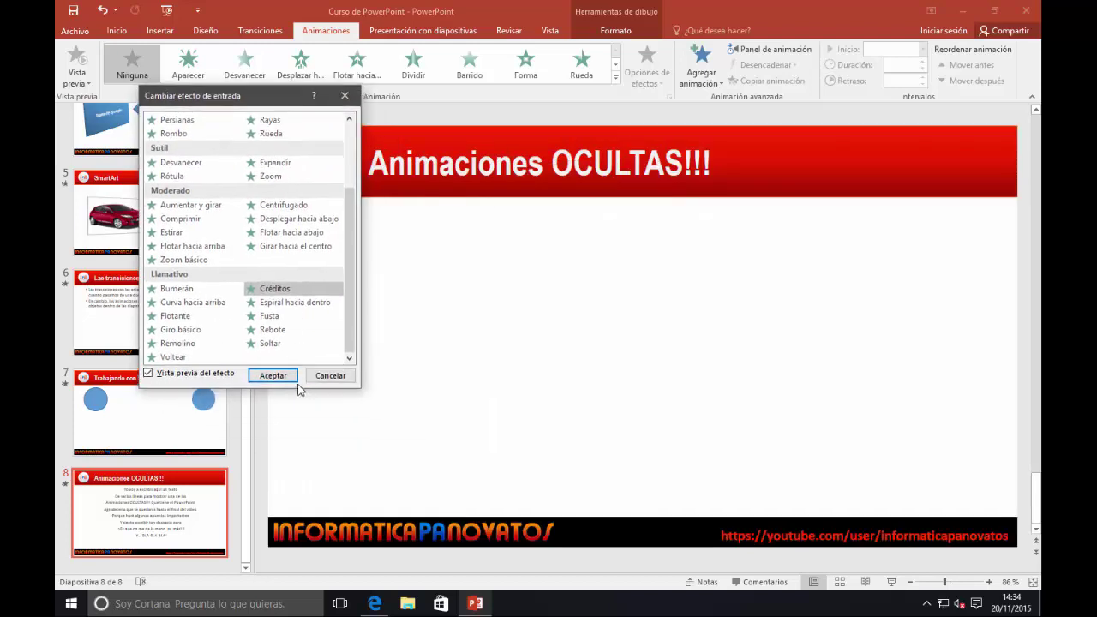
pyautogui.click(289, 376)
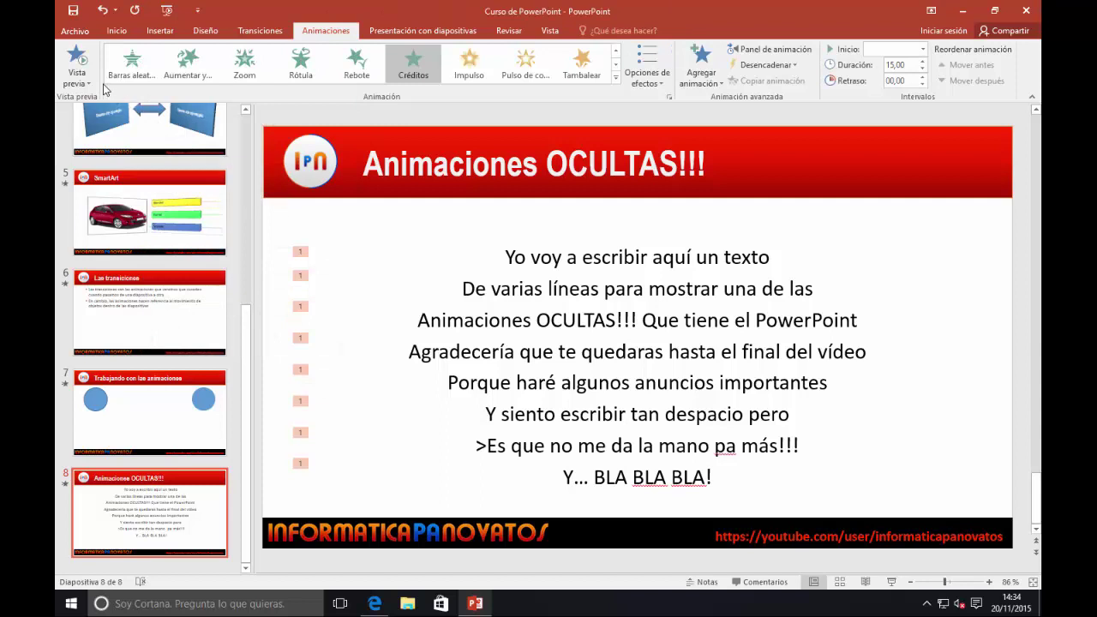
pyautogui.click(83, 65)
pyautogui.click(616, 76)
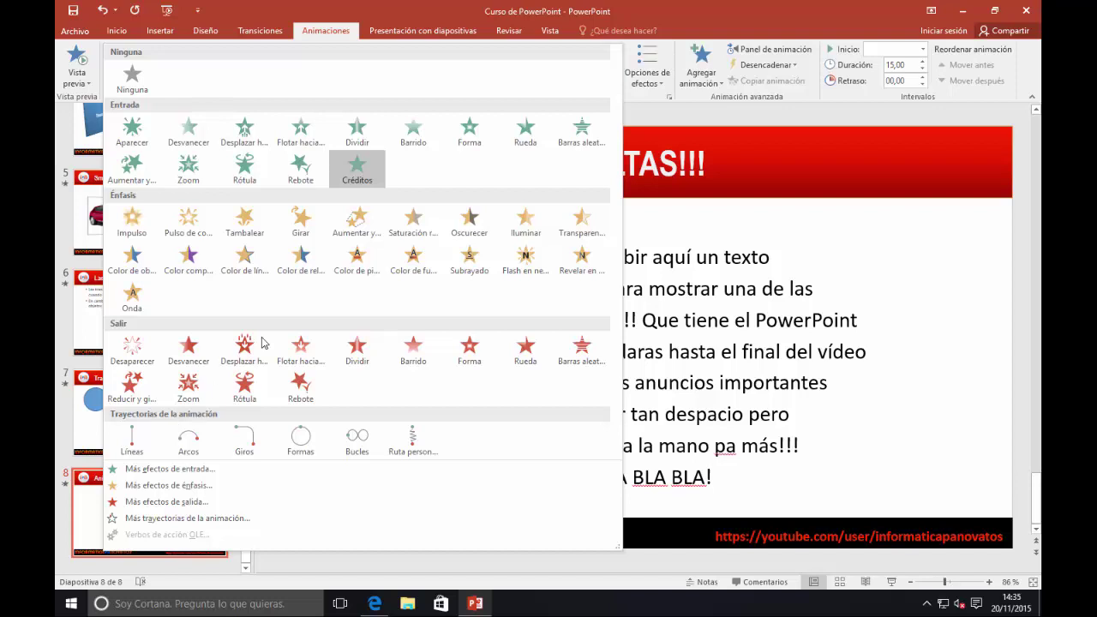
pyautogui.click(813, 310)
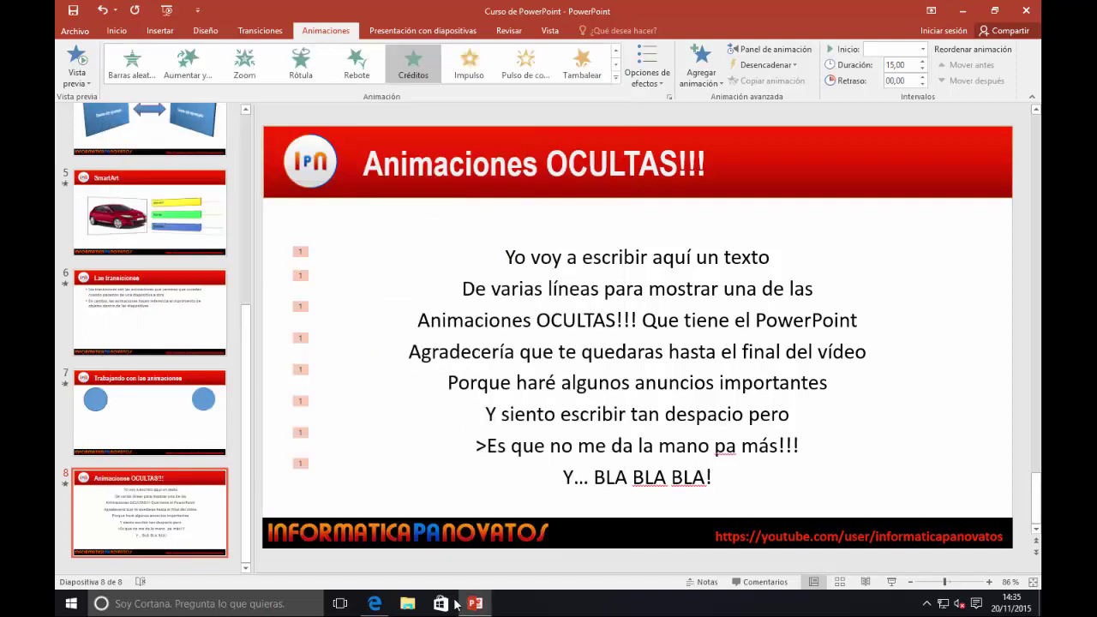
# Switch to Edge's eLearning TI tab and show the elearning.soporteti.net address
pyautogui.click(374, 603)
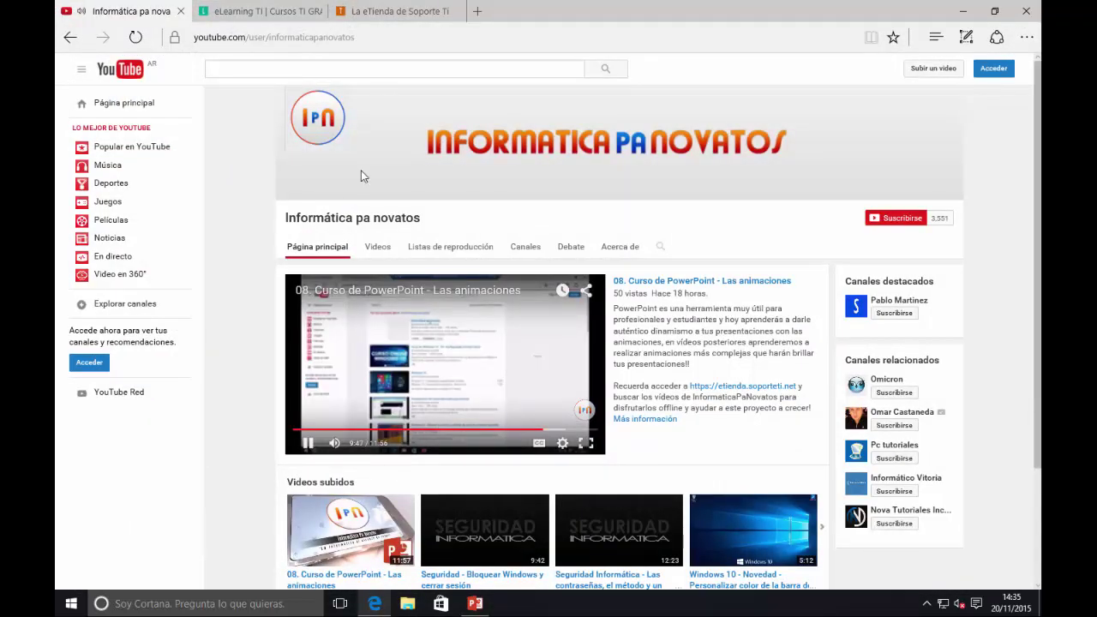
pyautogui.click(257, 11)
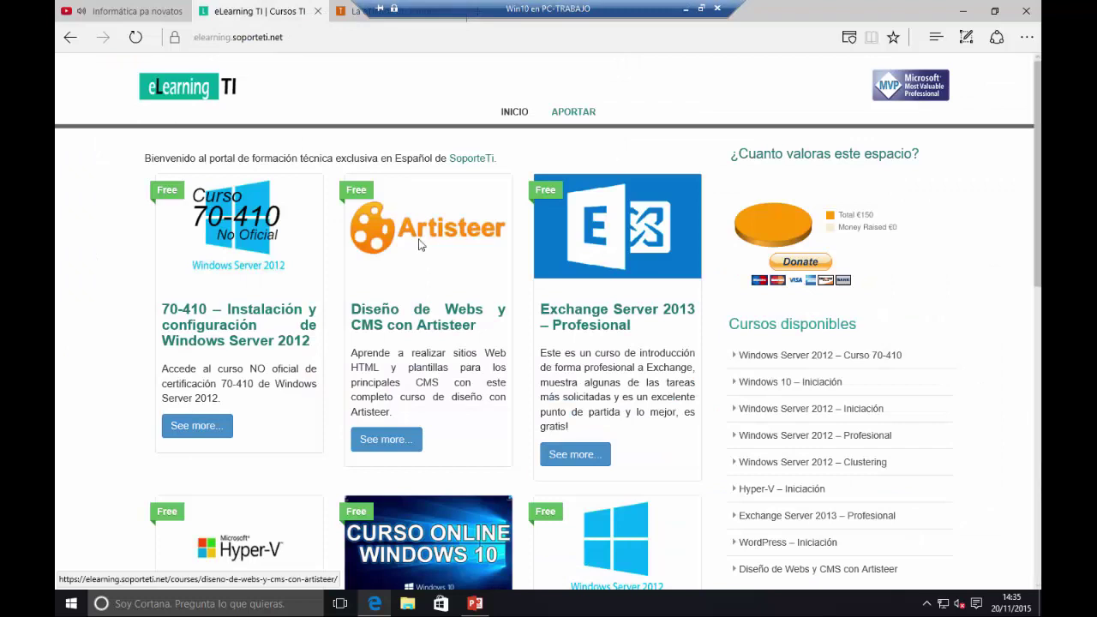
pyautogui.scroll(-3, 415, 244)
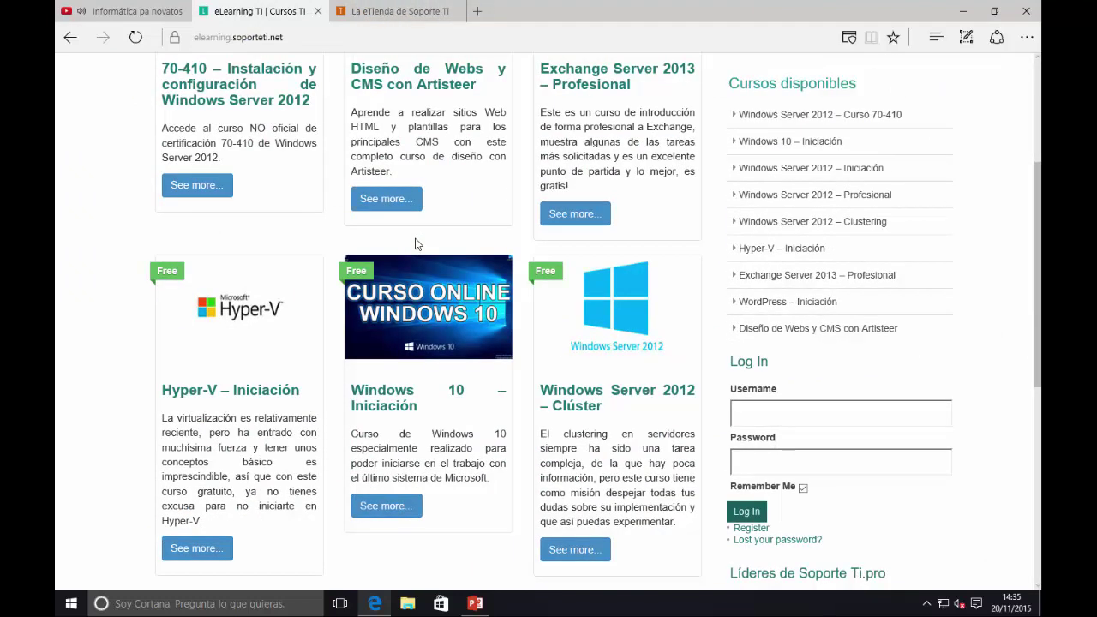
pyautogui.scroll(3, 415, 244)
pyautogui.click(367, 39)
pyautogui.click(367, 38)
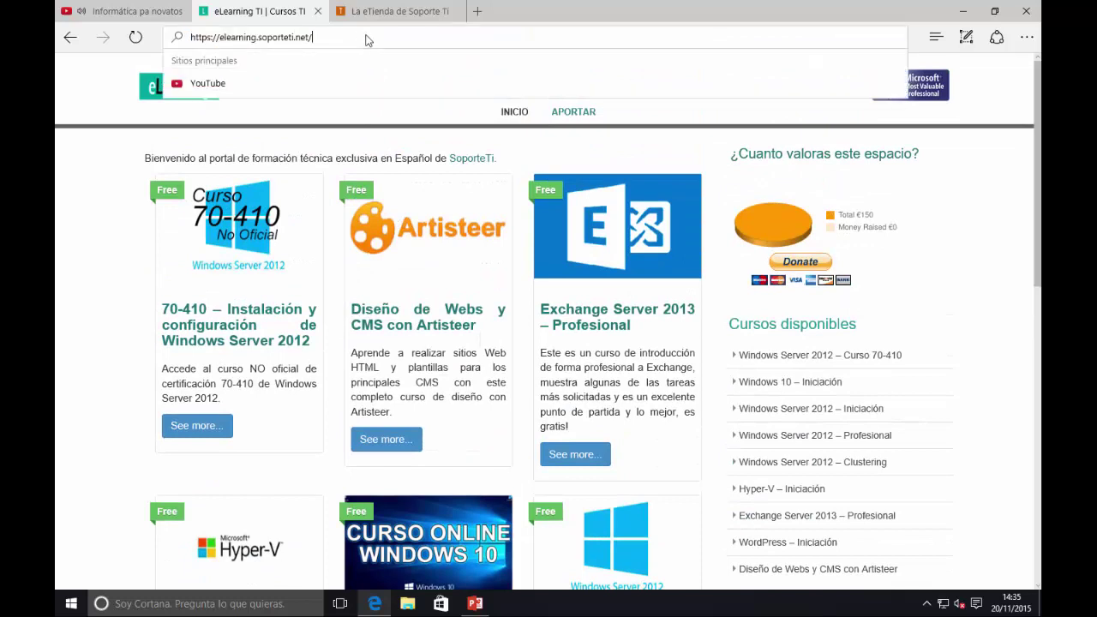
pyautogui.click(125, 377)
# Scroll through the portal's free courses, such as 70-410, Artisteer and Exchange Server 2013
pyautogui.scroll(-2, 122, 375)
pyautogui.scroll(-4, 421, 293)
pyautogui.scroll(4, 421, 330)
pyautogui.scroll(2, 384, 356)
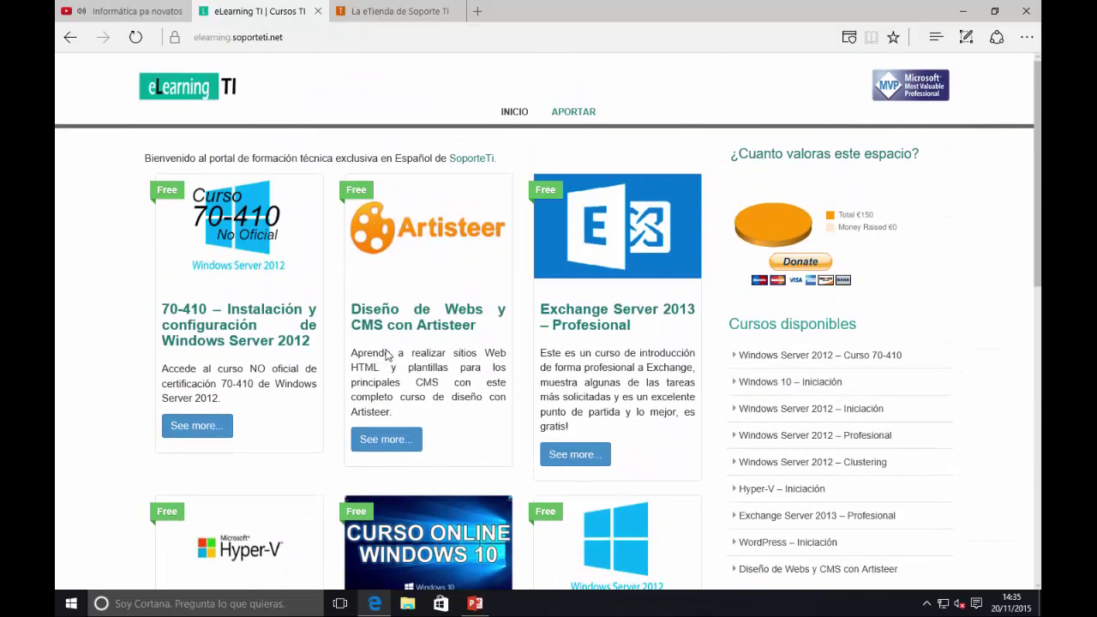
pyautogui.scroll(-6, 388, 355)
pyautogui.scroll(-2, 403, 389)
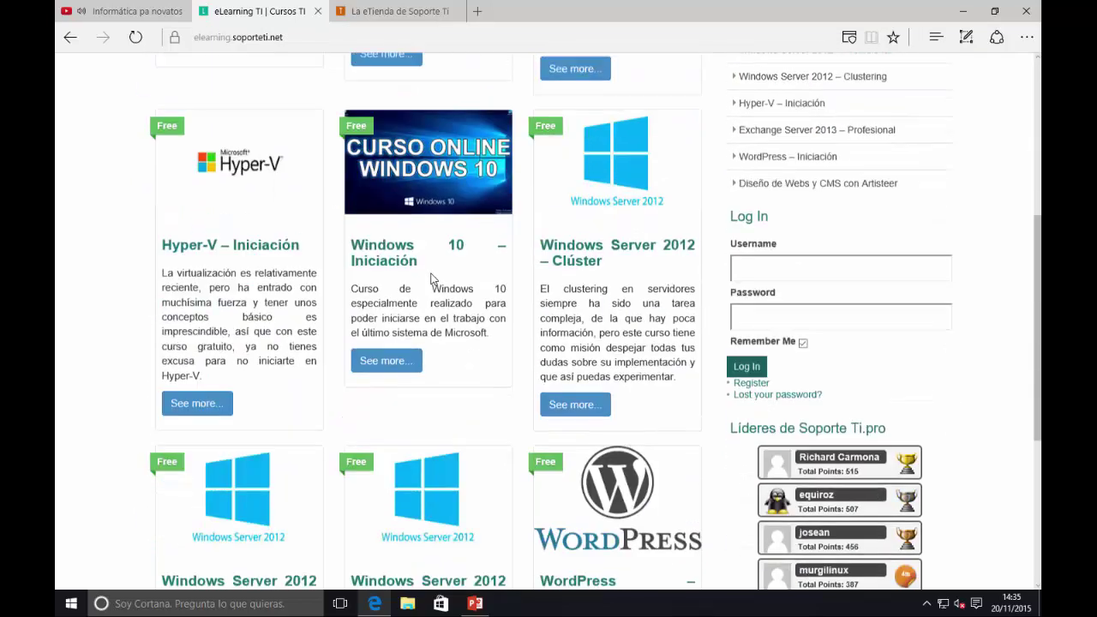
pyautogui.scroll(6, 420, 220)
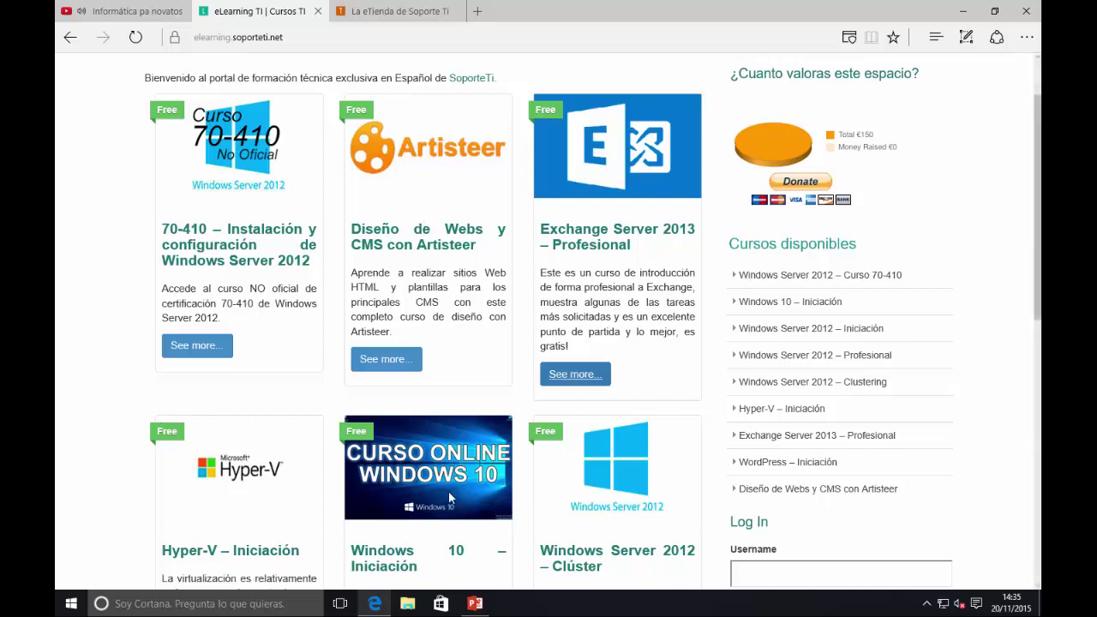
pyautogui.scroll(-3, 438, 474)
pyautogui.scroll(3, 463, 326)
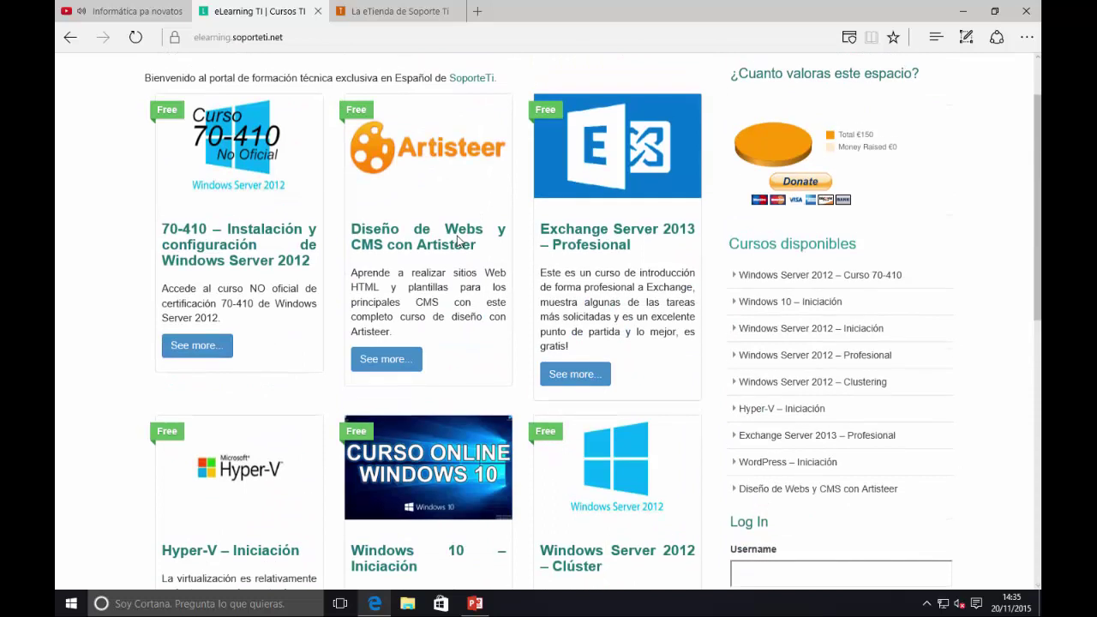
pyautogui.scroll(1, 458, 242)
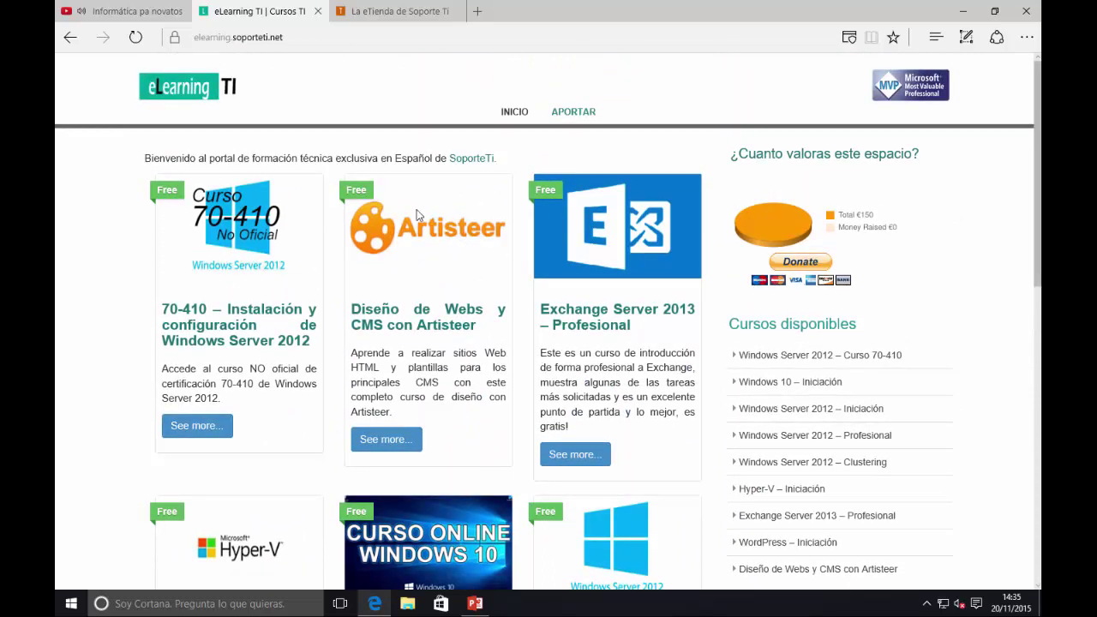
pyautogui.click(363, 23)
# Go to VÍDEO TUTORIALES and open the InformaticaPaNovatos video packs category
pyautogui.click(527, 113)
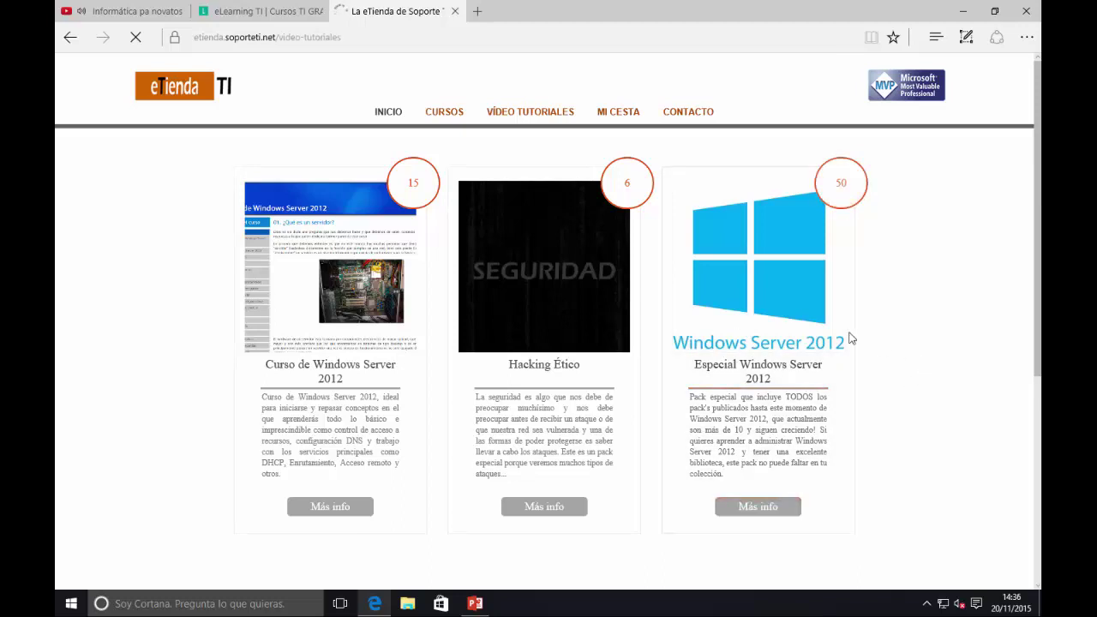
pyautogui.scroll(-4, 583, 377)
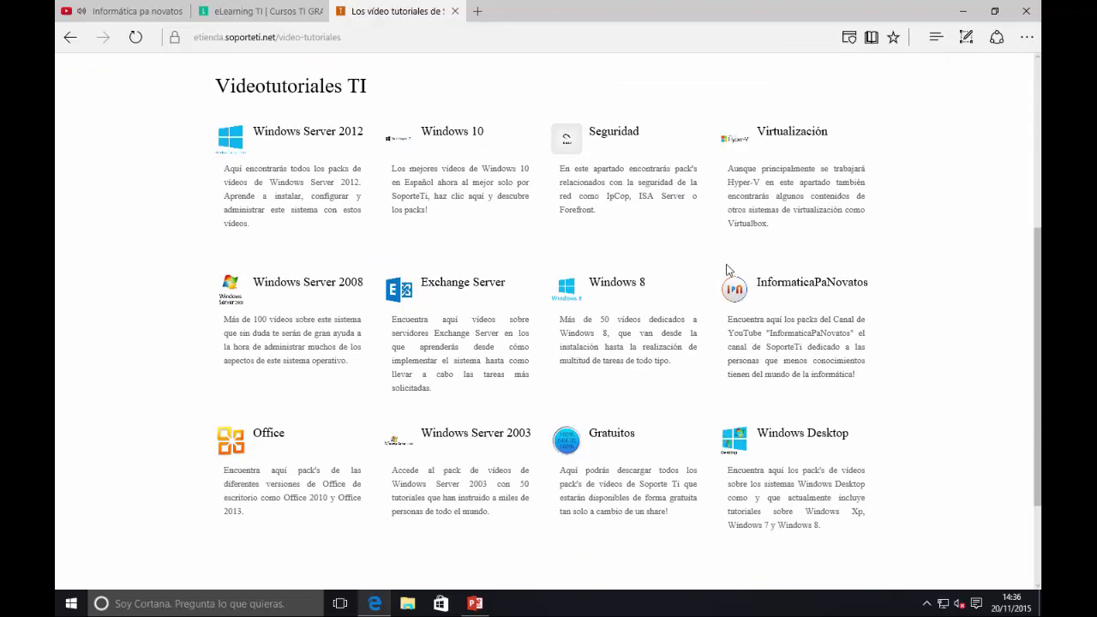
pyautogui.moveTo(711, 263); pyautogui.dragTo(889, 400)
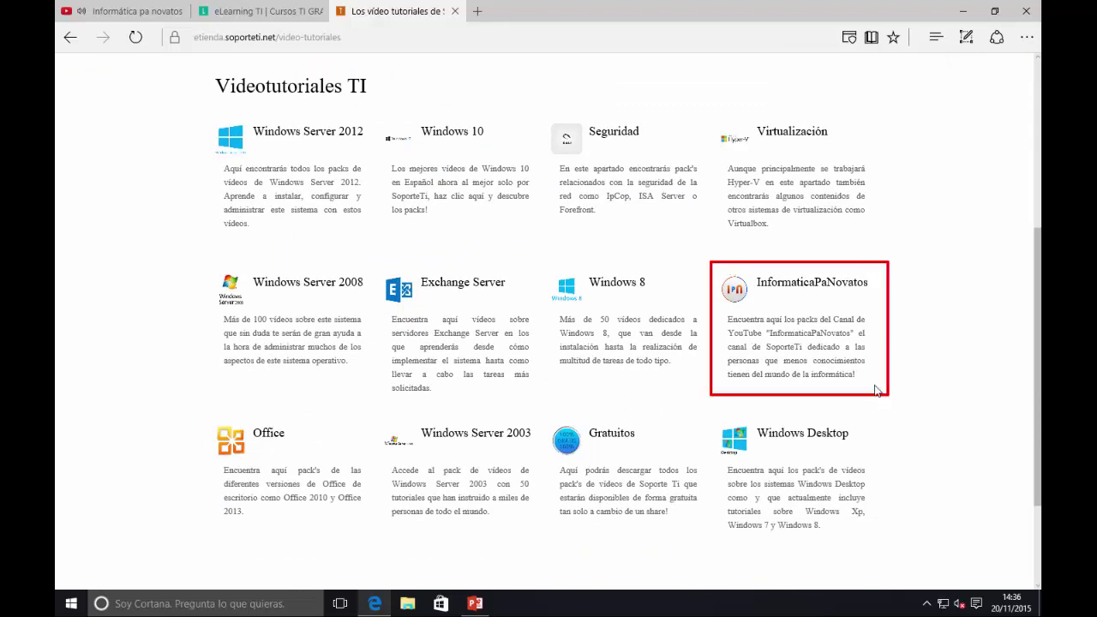
pyautogui.click(789, 287)
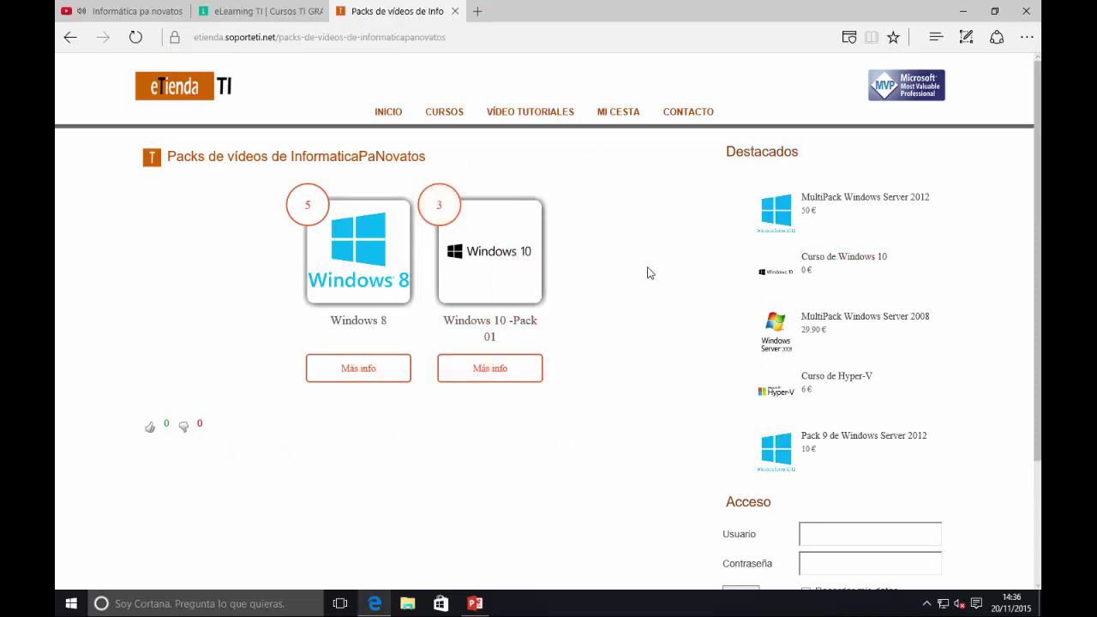
# Open Más info for Windows 10 -Pack 01 and browse its 3 €, 17-video description
pyautogui.click(476, 377)
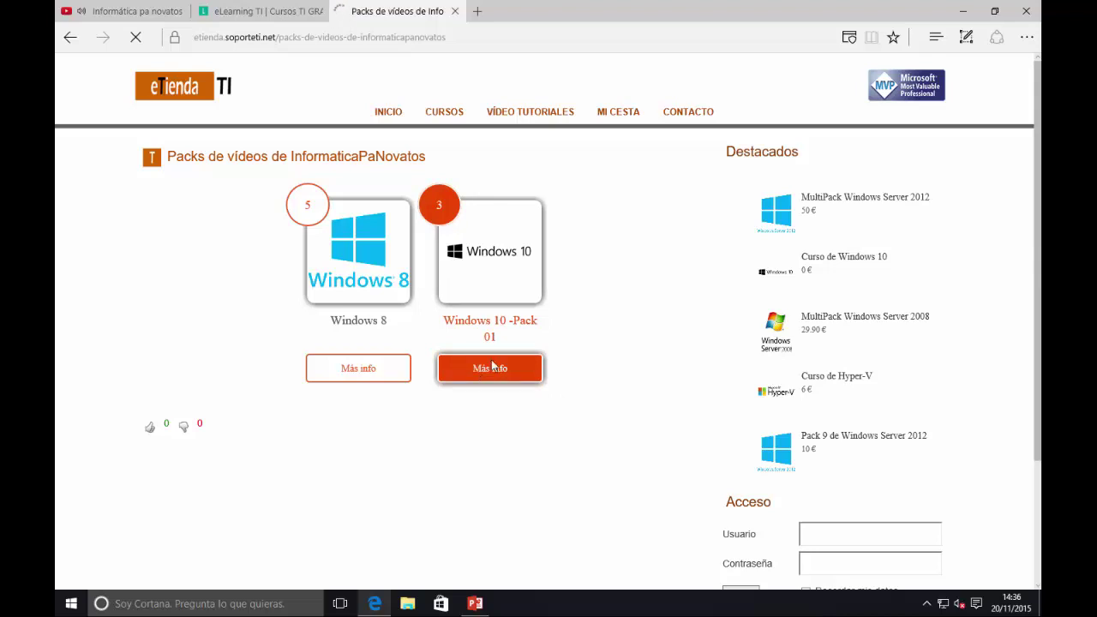
pyautogui.scroll(-3, 319, 367)
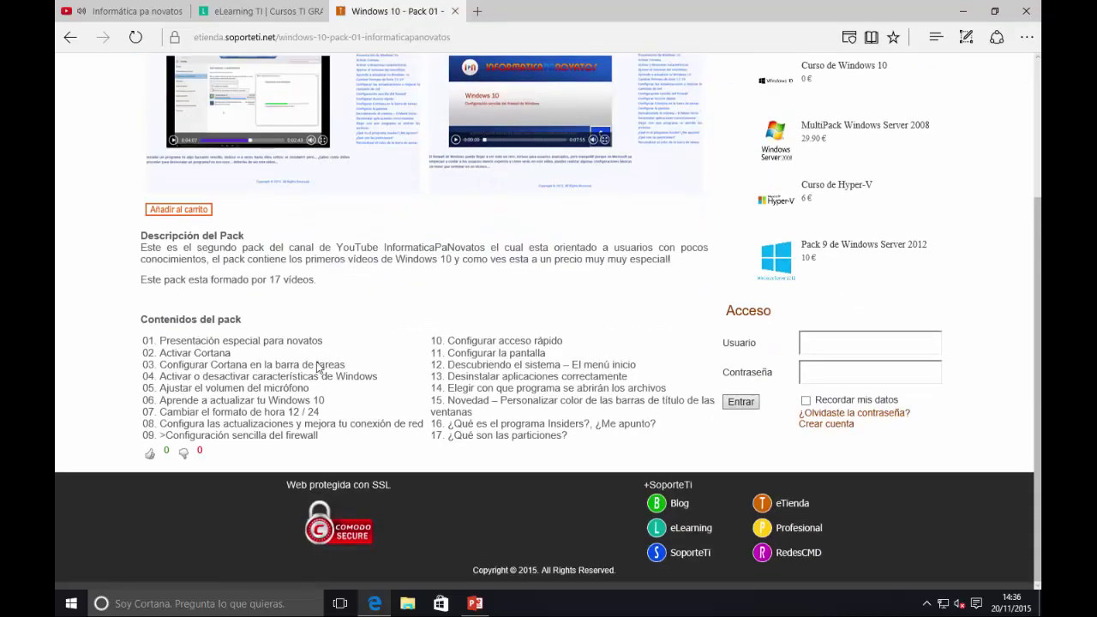
pyautogui.scroll(2, 517, 387)
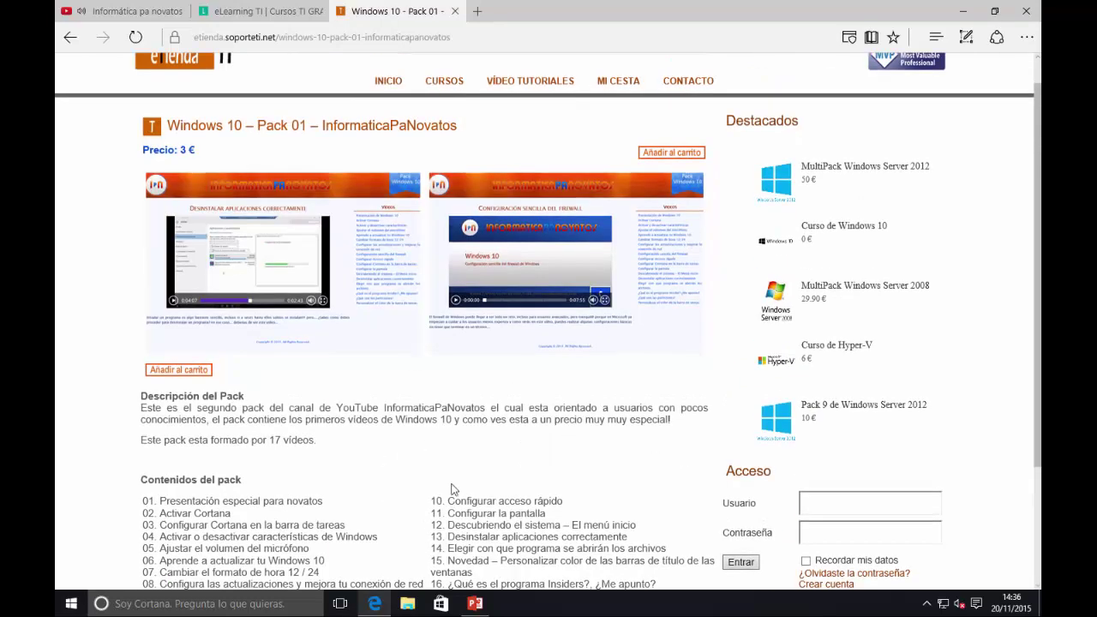
pyautogui.scroll(-1, 366, 504)
pyautogui.moveTo(348, 369); pyautogui.dragTo(221, 400)
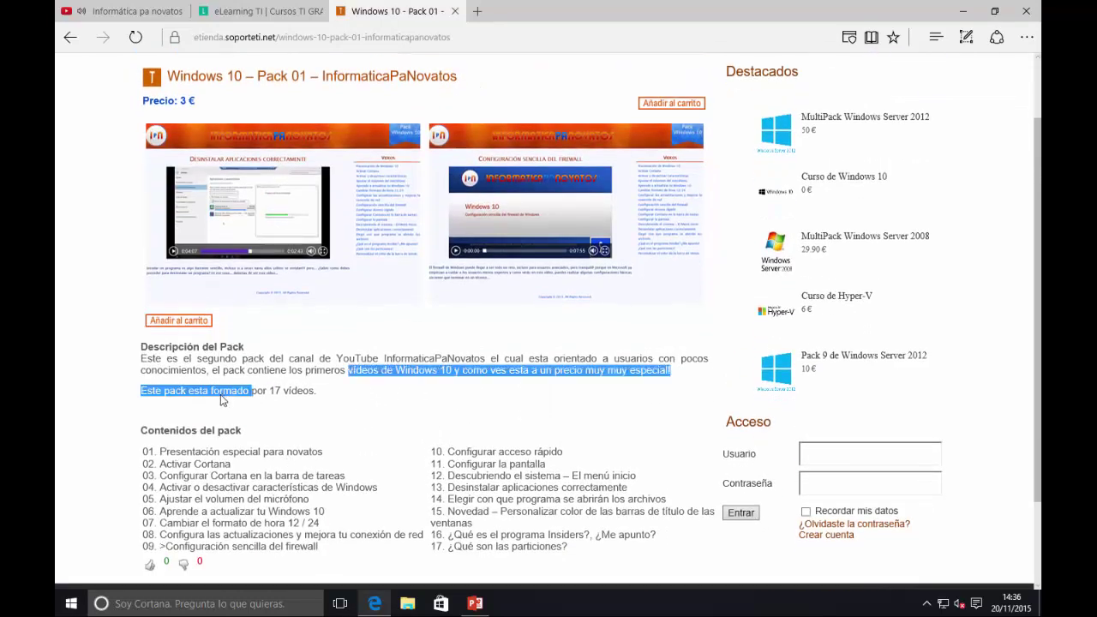
pyautogui.scroll(1, 274, 375)
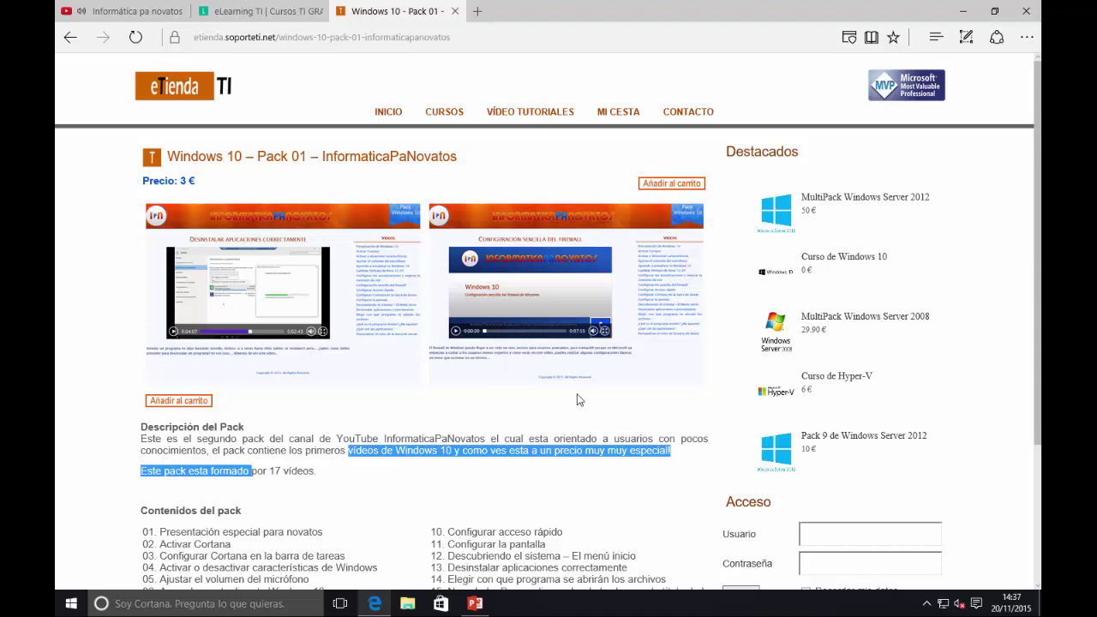
pyautogui.scroll(-3, 549, 360)
pyautogui.scroll(3, 514, 325)
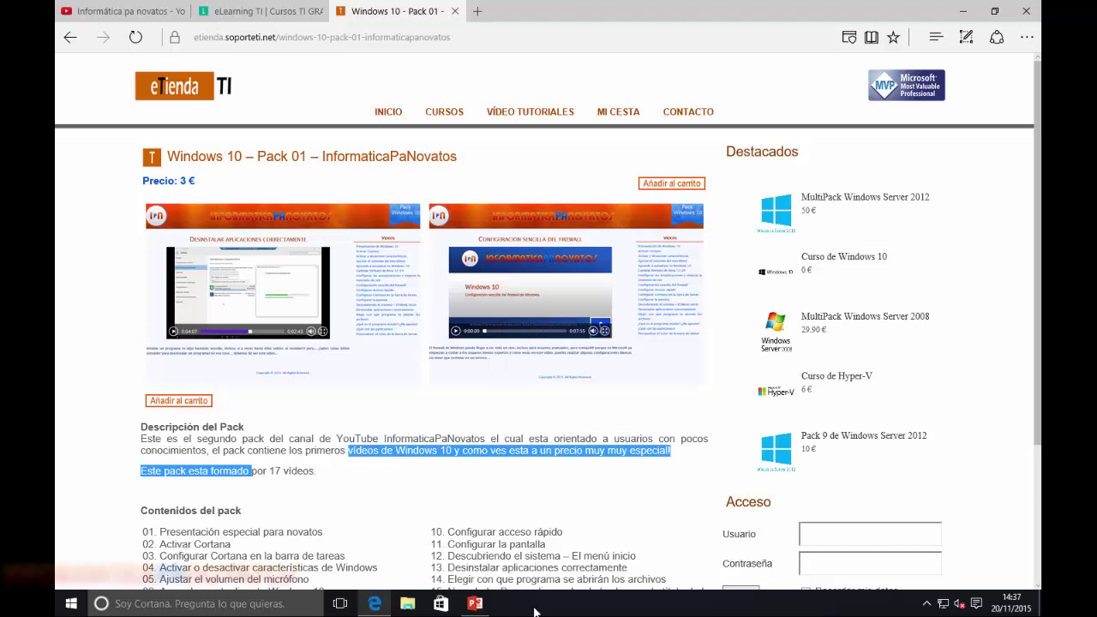
# Return to PowerPoint, save the presentation and close the window
pyautogui.click(477, 603)
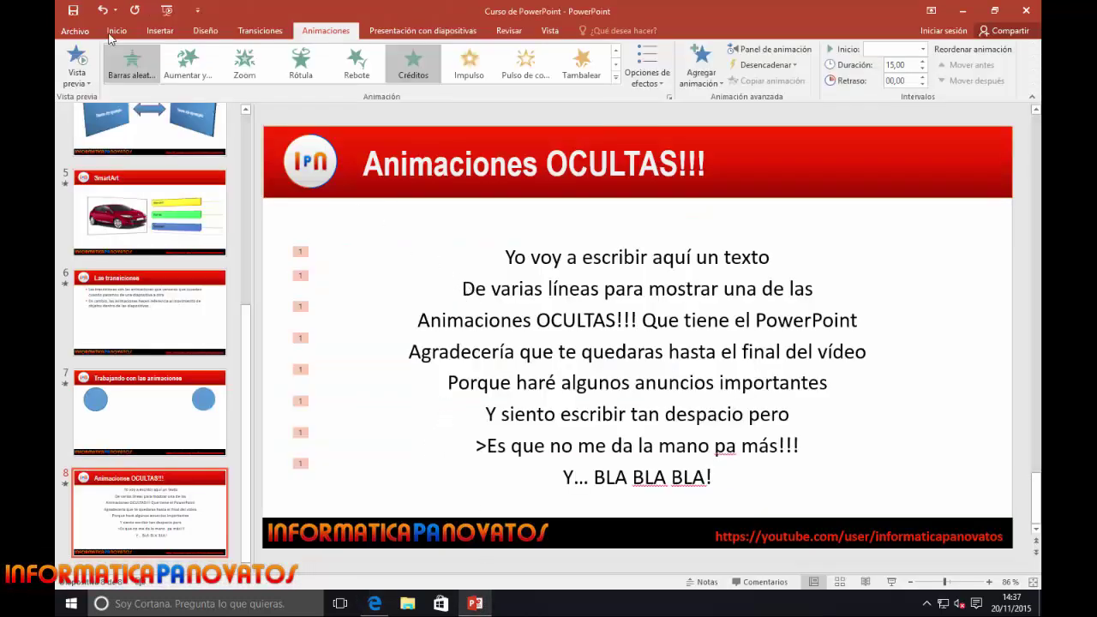
pyautogui.click(74, 12)
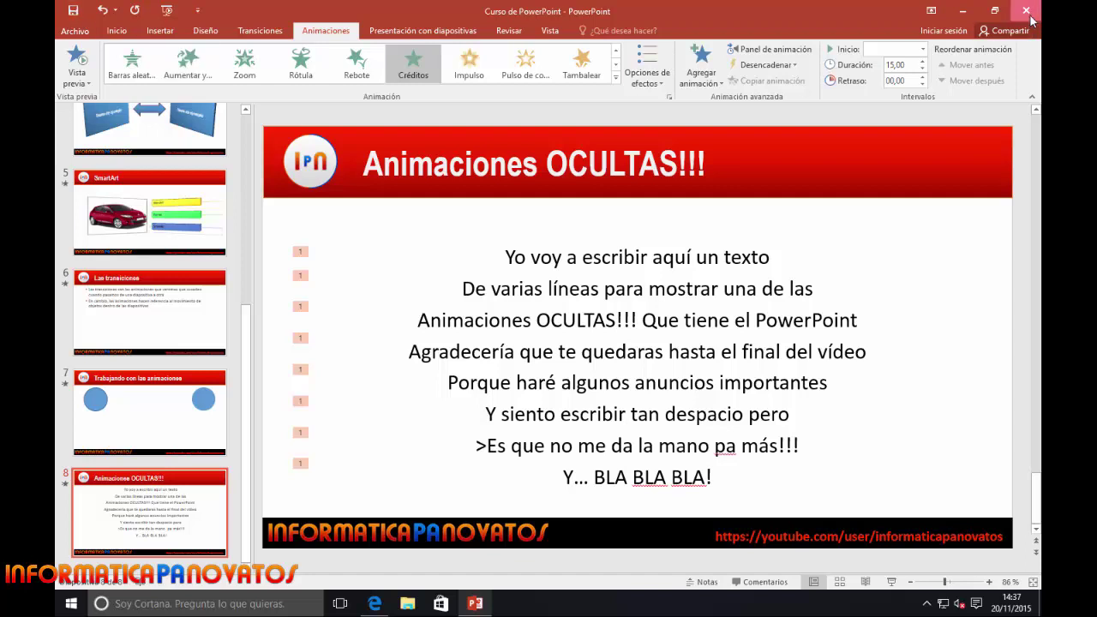
pyautogui.click(1026, 11)
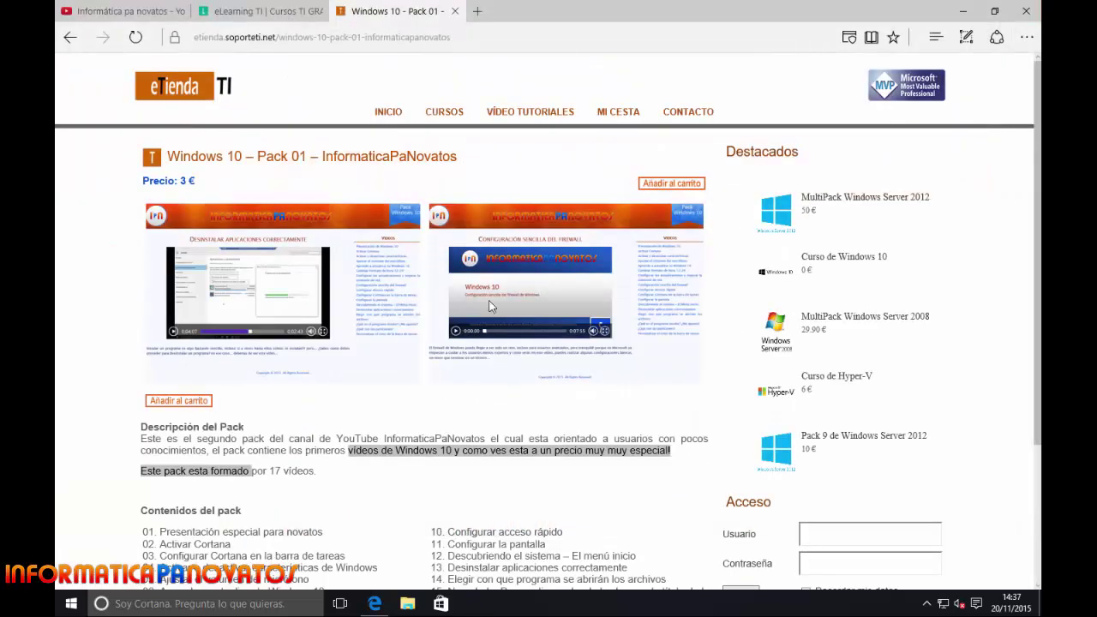